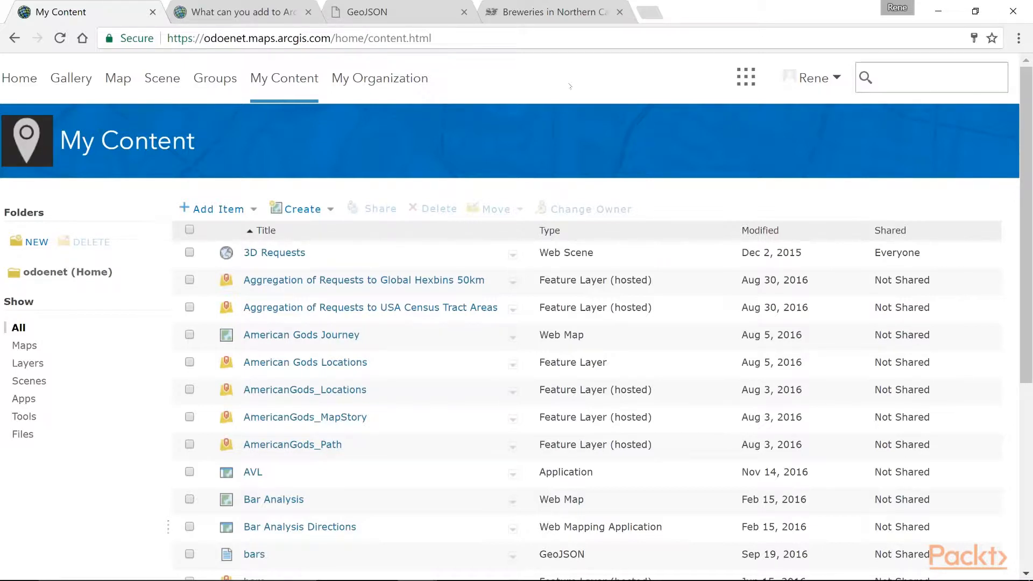
# Explore the NorCal brewery map and inspect the pop-ups for North Coast Brewing Co. and Eureka Peak Brewing Company
pyautogui.click(538, 13)
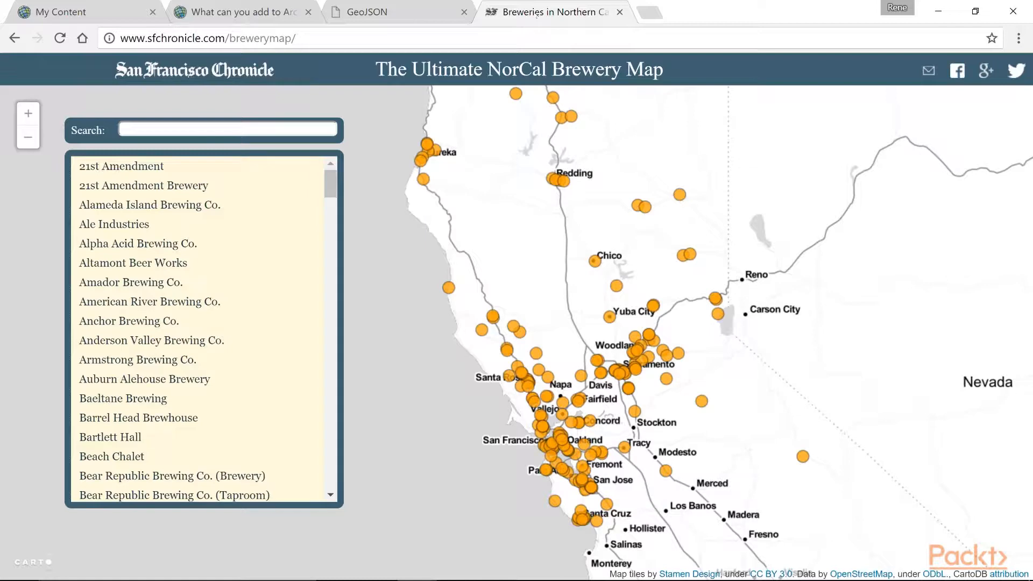
pyautogui.click(448, 288)
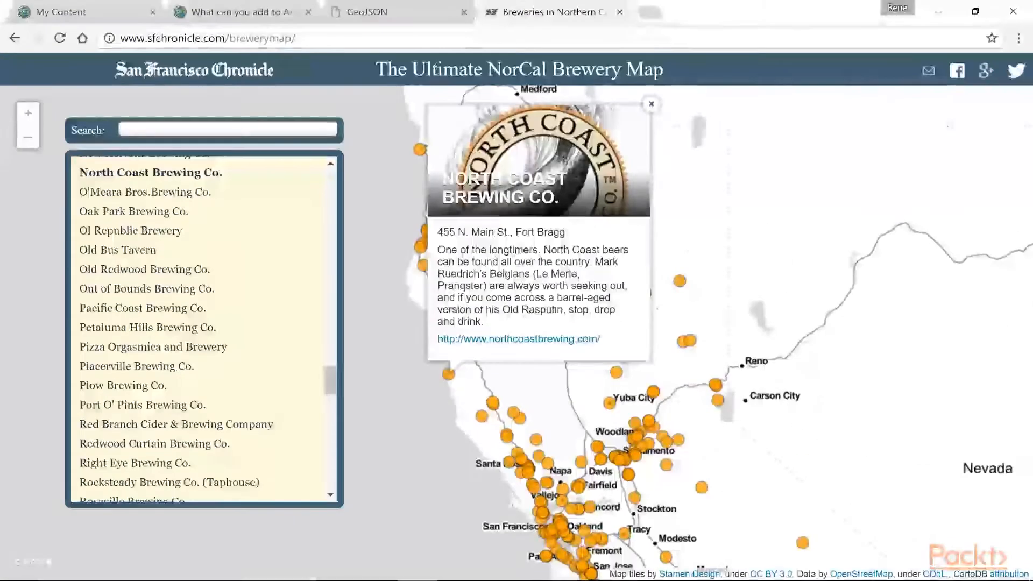
pyautogui.click(691, 341)
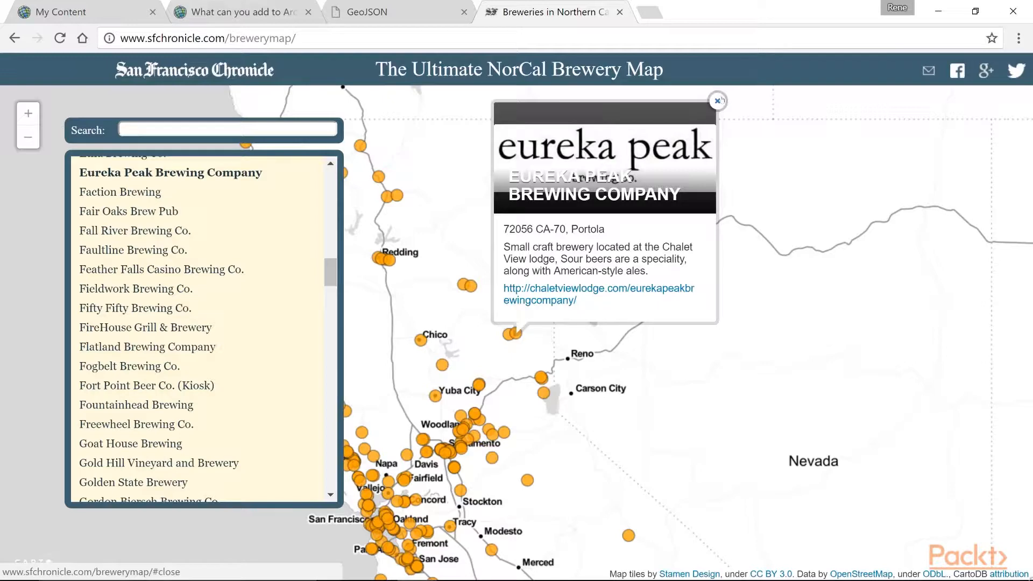
pyautogui.click(719, 100)
# Review the GeoJSON format page and examine the ArcGIS Online help list of file types and services that can be added
pyautogui.click(397, 9)
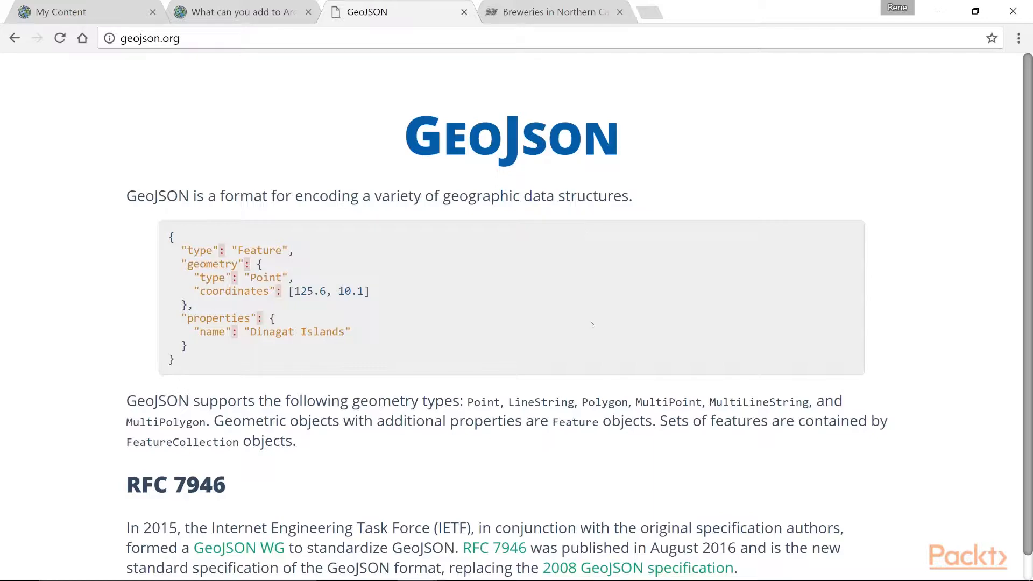
pyautogui.click(245, 13)
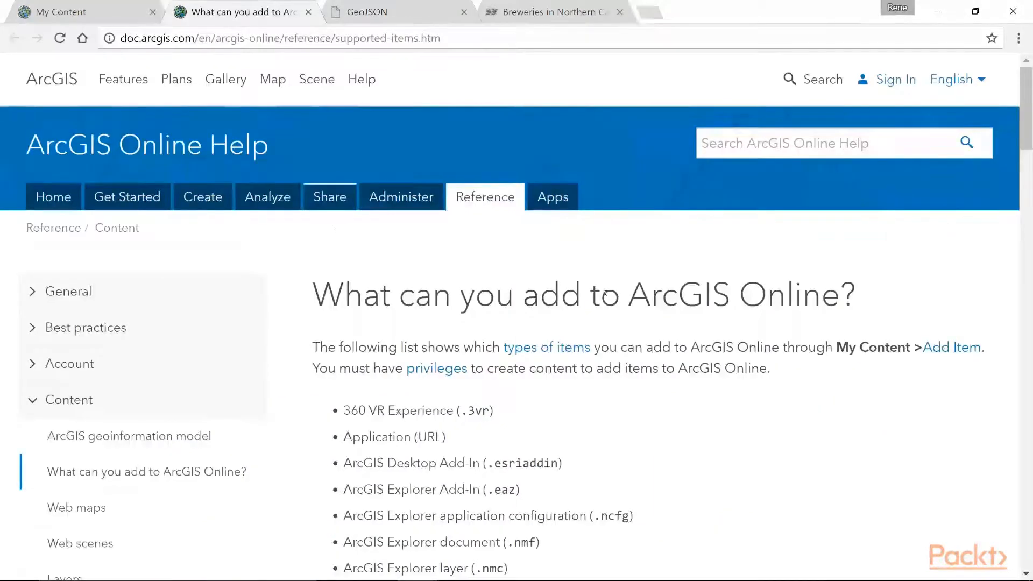
pyautogui.scroll(-15, 704, 364)
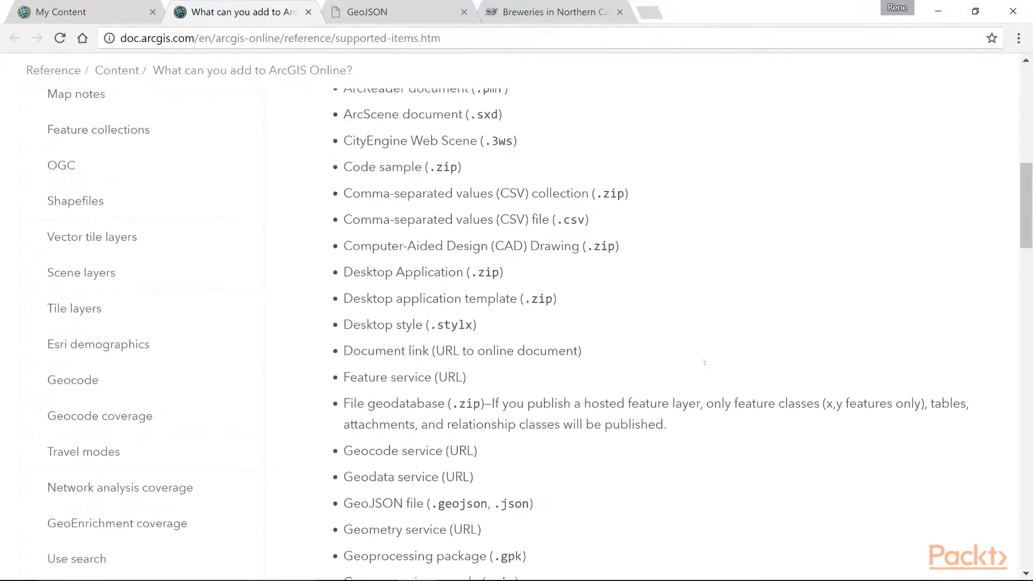
pyautogui.moveTo(551, 298); pyautogui.dragTo(344, 303)
pyautogui.click(612, 315)
pyautogui.scroll(4, 612, 315)
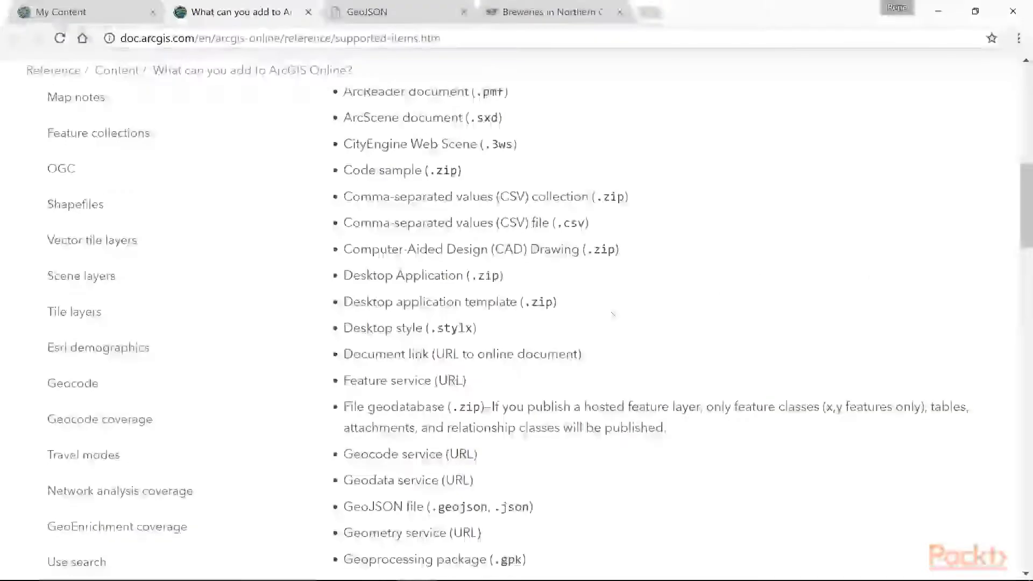
pyautogui.scroll(8, 613, 315)
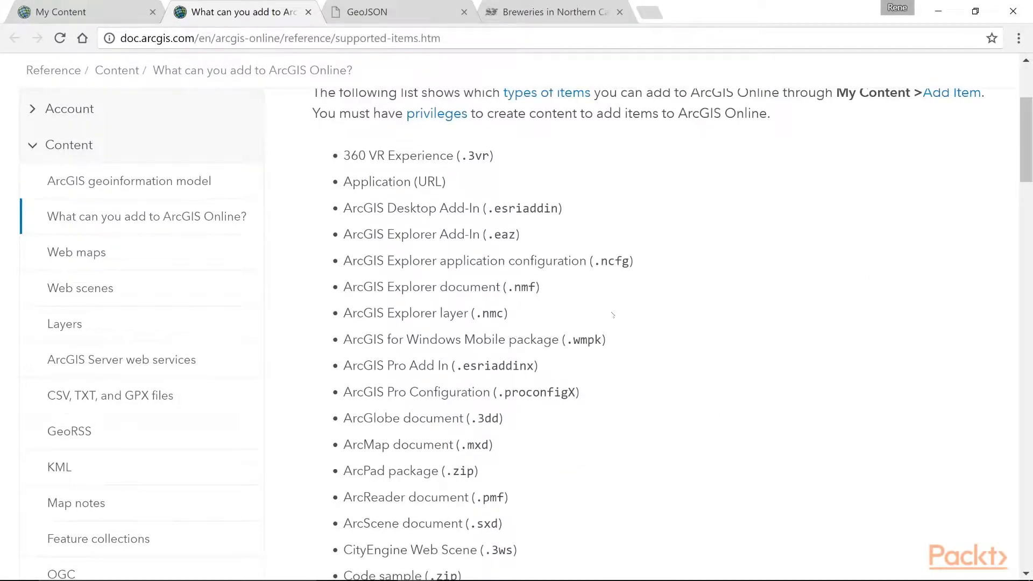
pyautogui.scroll(-8, 613, 314)
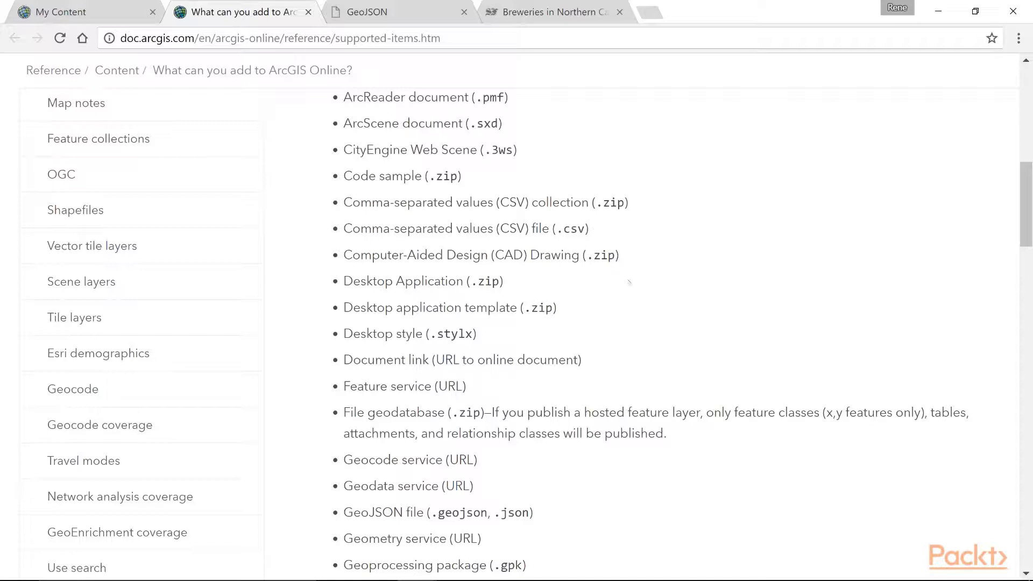
pyautogui.scroll(-17, 629, 282)
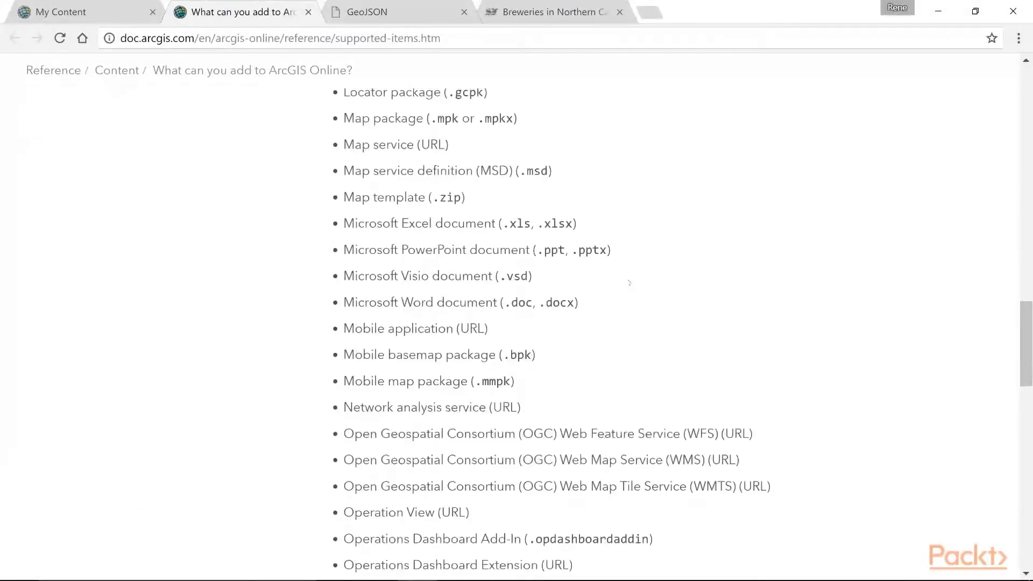
pyautogui.scroll(-10, 629, 282)
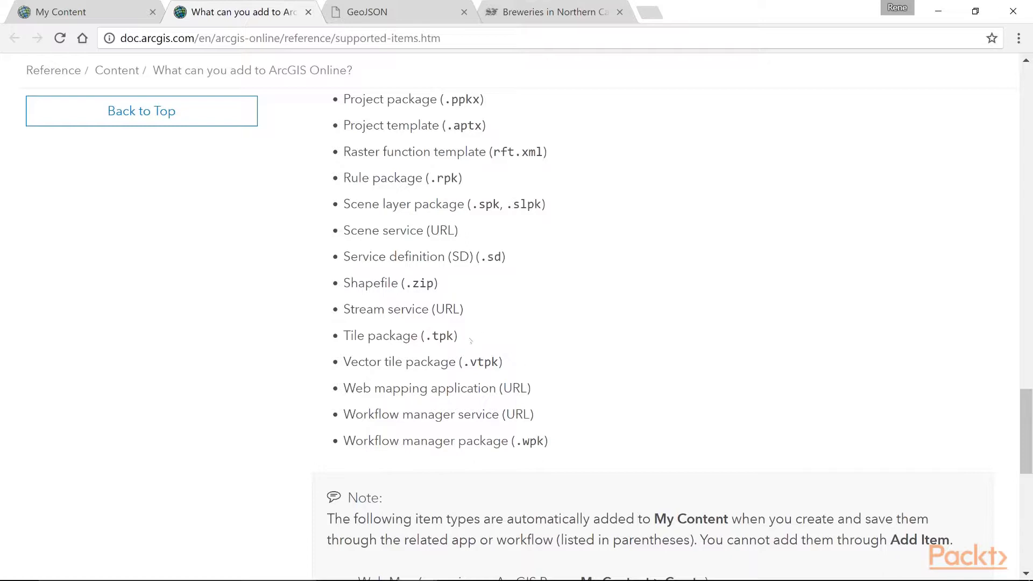
pyautogui.scroll(4, 491, 347)
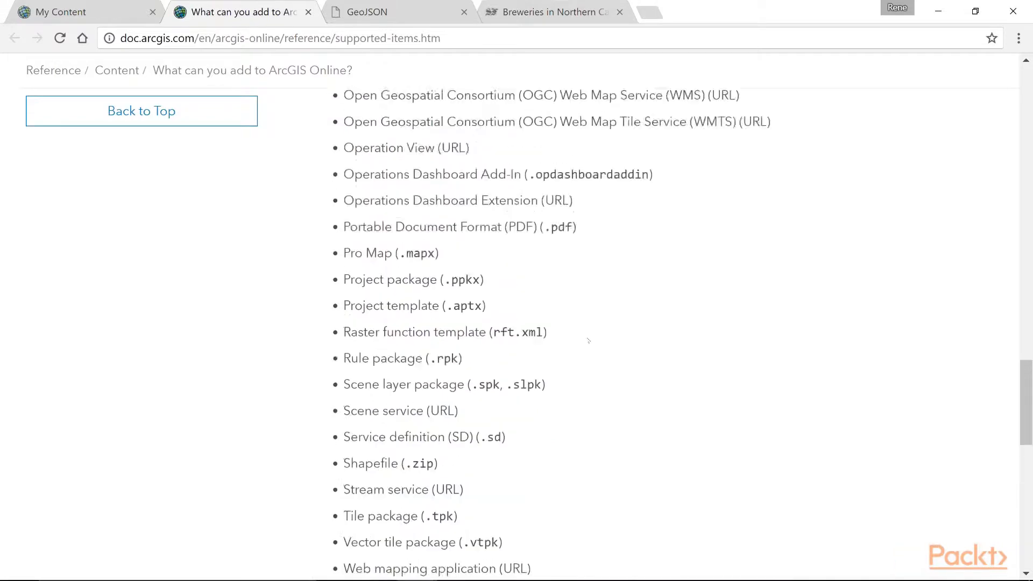
pyautogui.scroll(4, 589, 341)
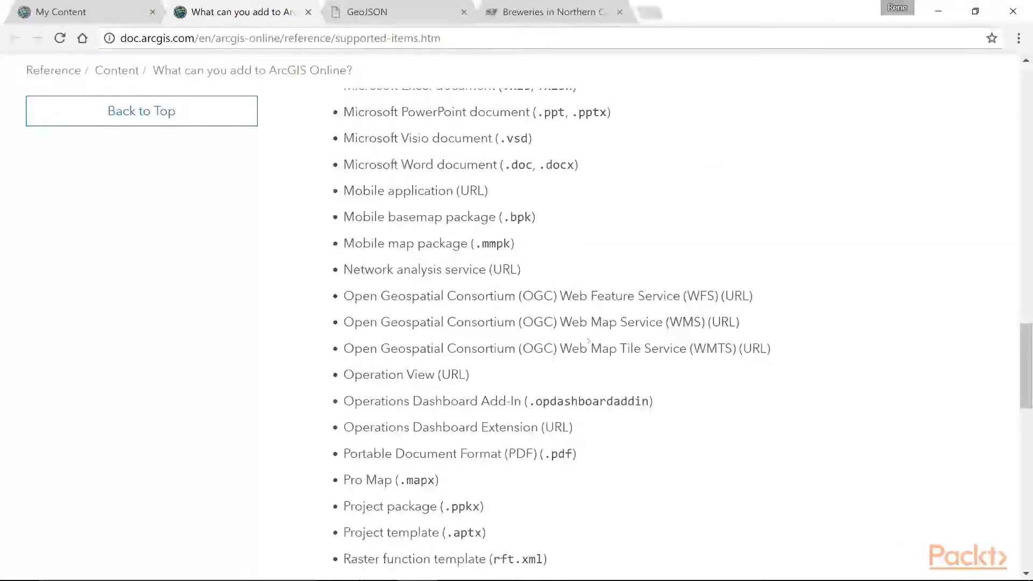
pyautogui.scroll(1, 589, 341)
pyautogui.scroll(3, 589, 340)
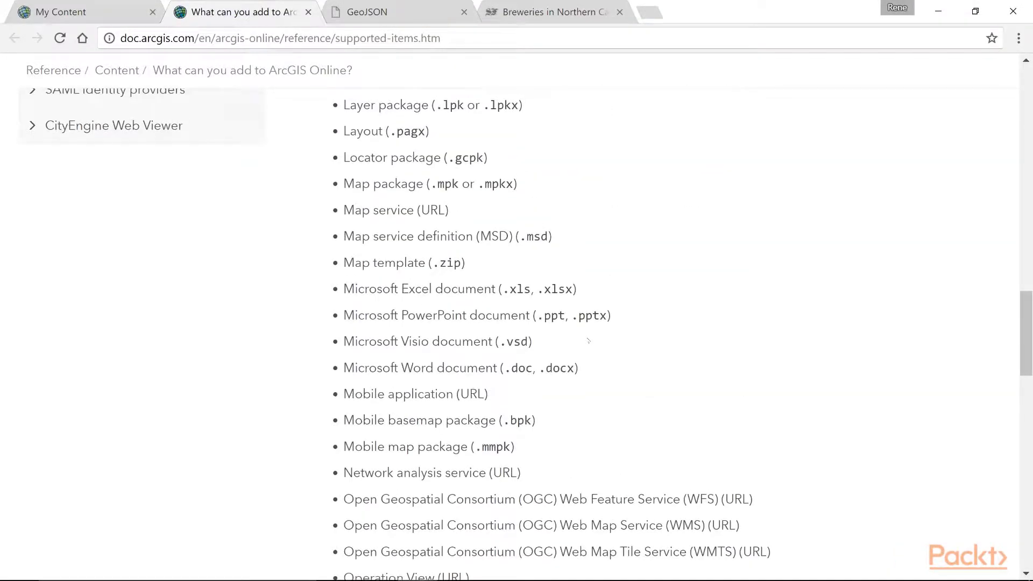
pyautogui.scroll(4, 589, 341)
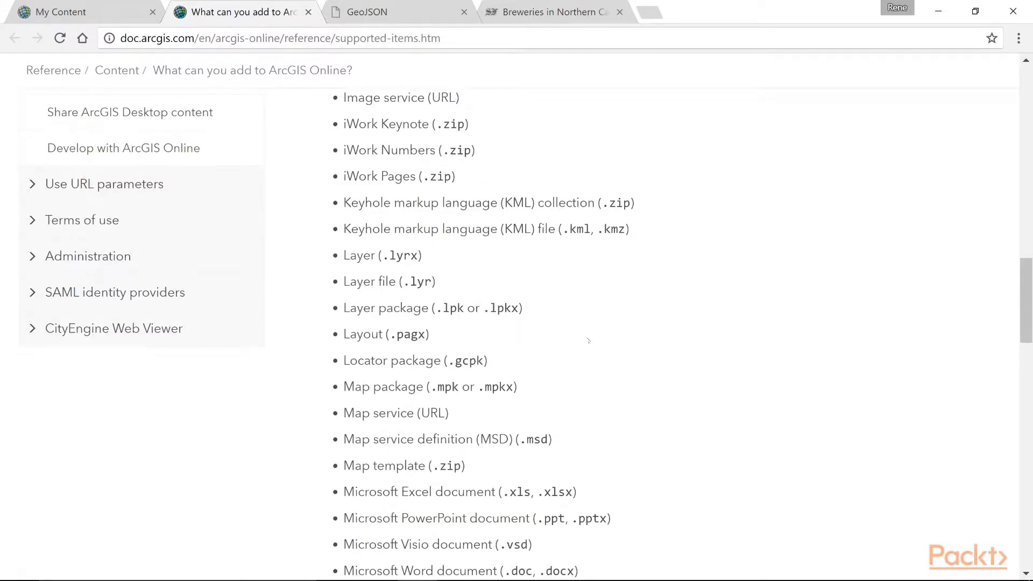
pyautogui.scroll(8, 588, 341)
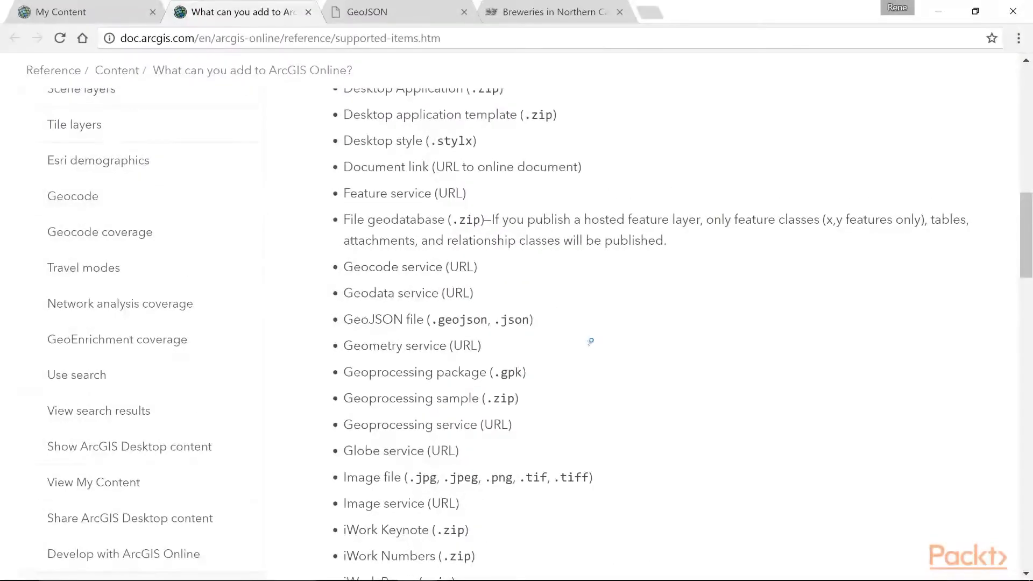
pyautogui.scroll(8, 590, 341)
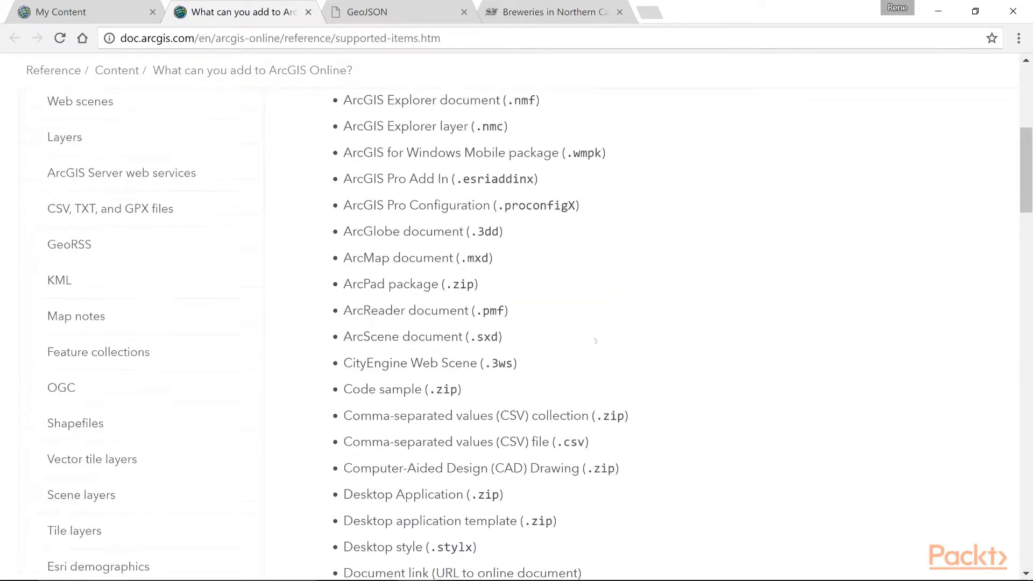
pyautogui.scroll(4, 624, 335)
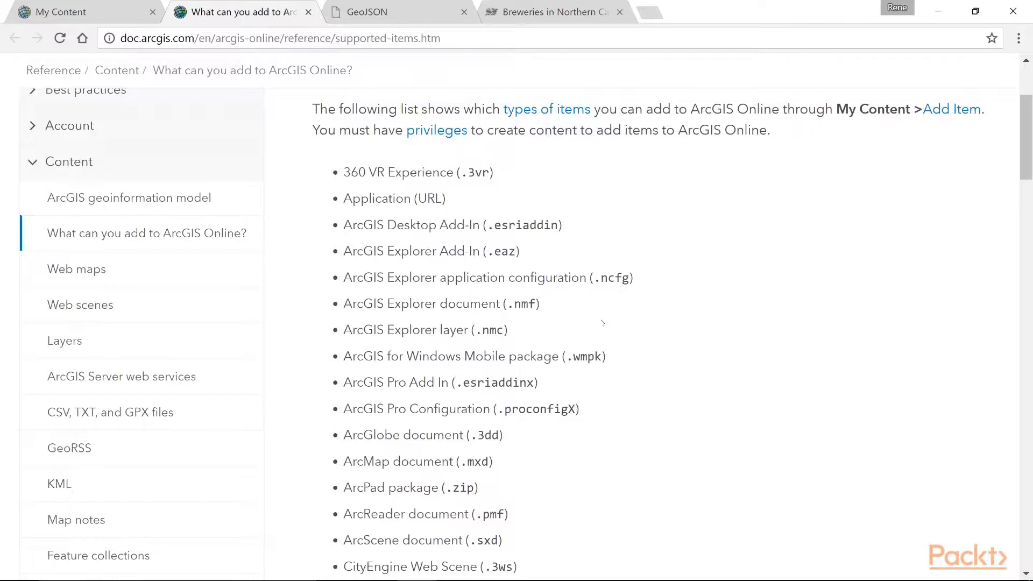
# Start adding an item from the computer in My Content and choose the file breweries.geojson
pyautogui.click(86, 12)
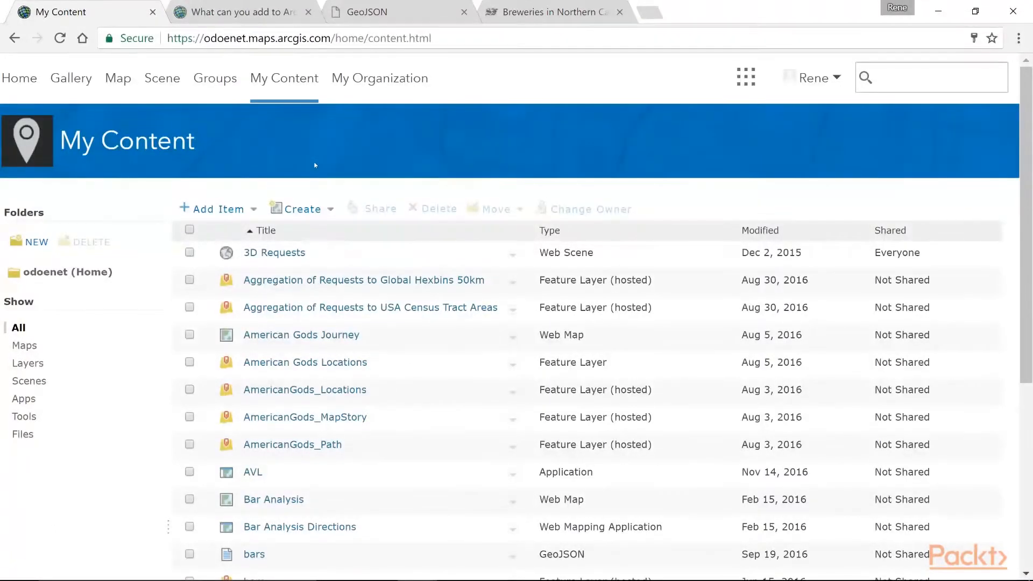
pyautogui.click(253, 210)
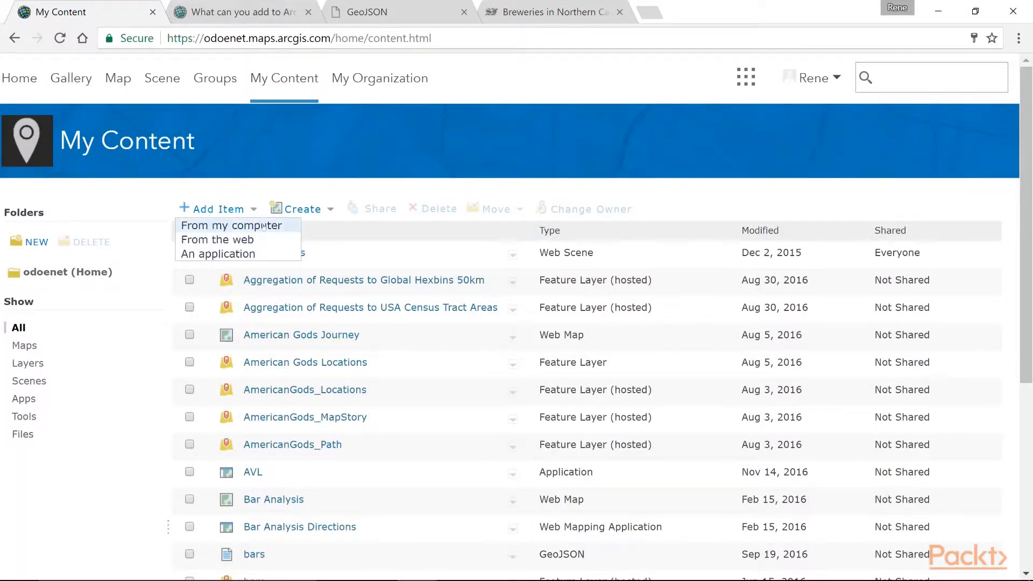
pyautogui.click(263, 226)
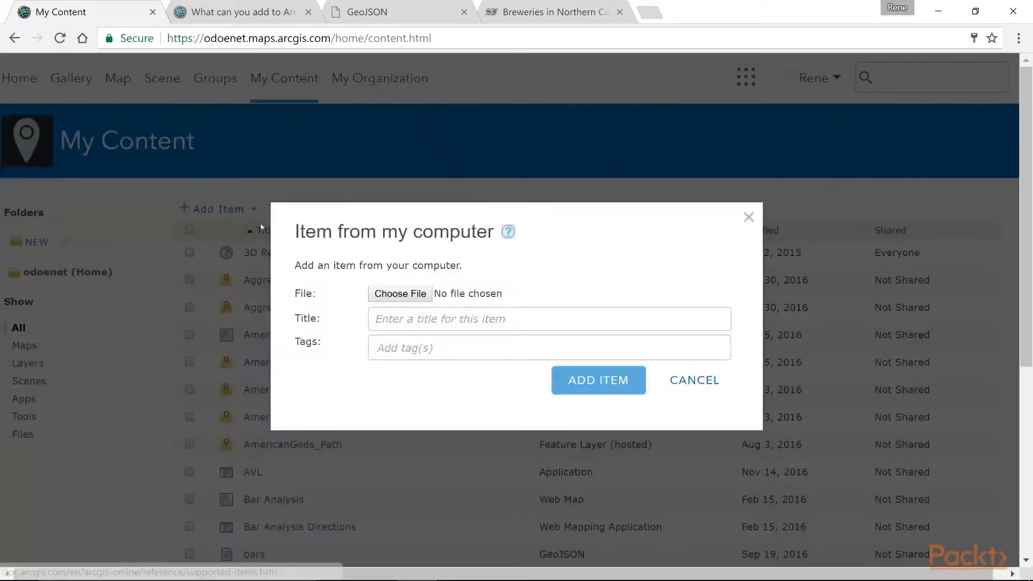
pyautogui.click(393, 297)
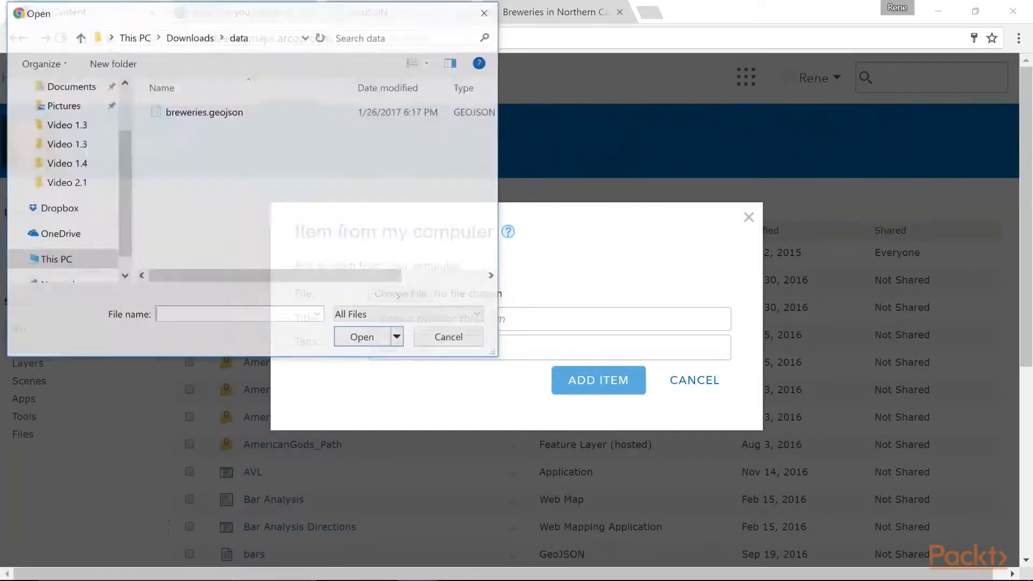
pyautogui.click(223, 119)
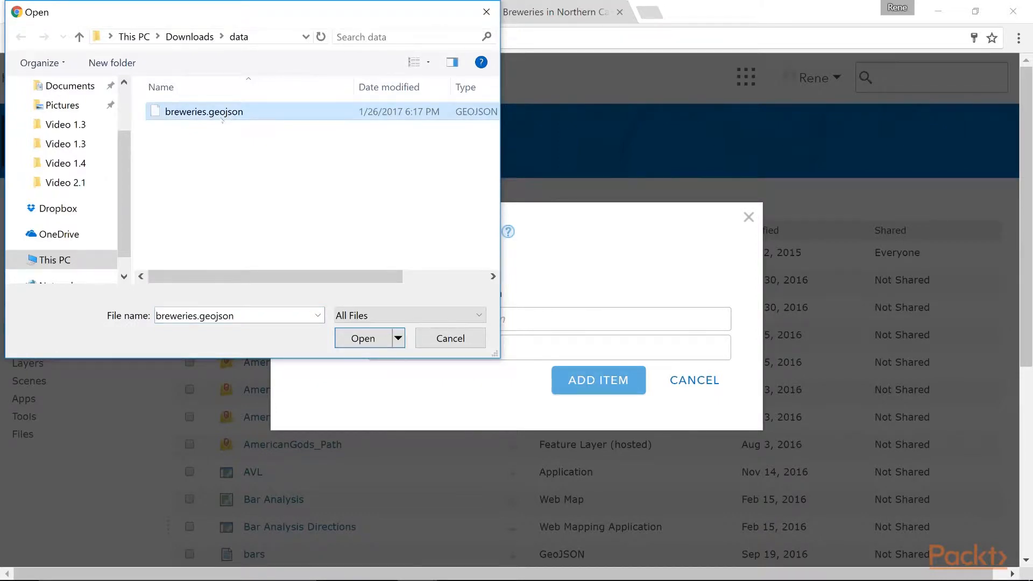
pyautogui.click(353, 340)
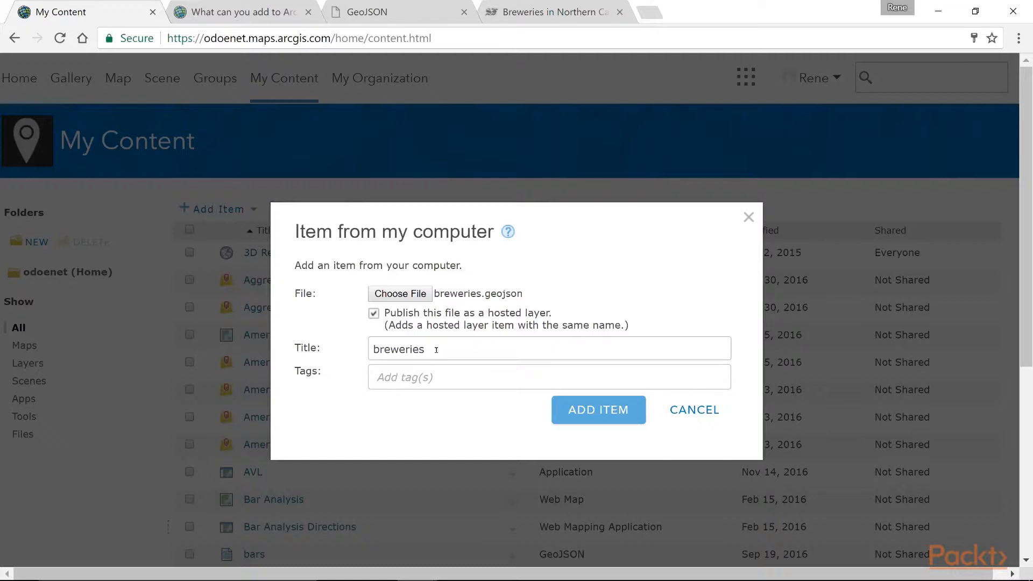
# Tag the item with packt and breweries, and add it with publishing as a hosted layer enabled
pyautogui.click(442, 378)
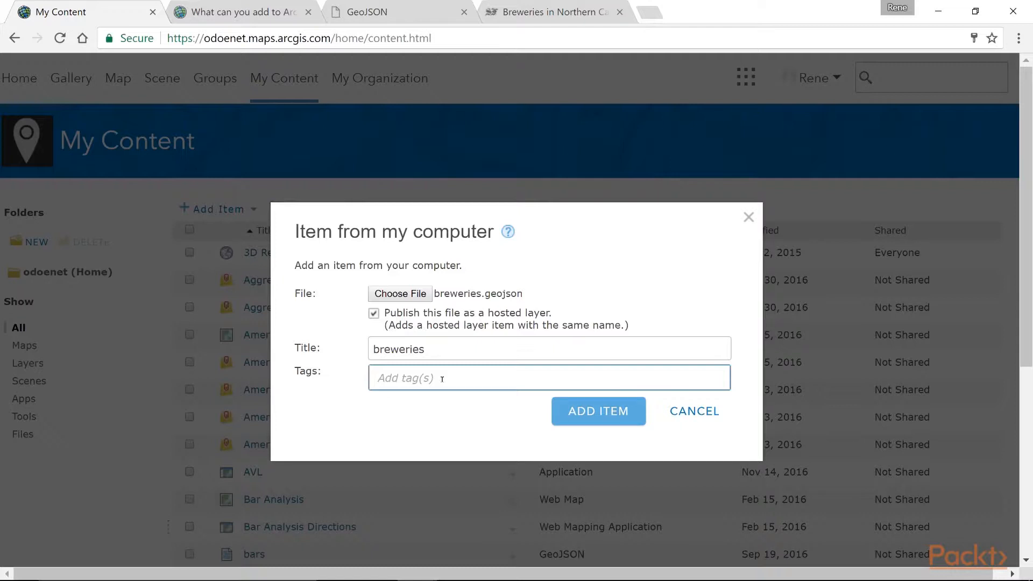
pyautogui.write('packt')
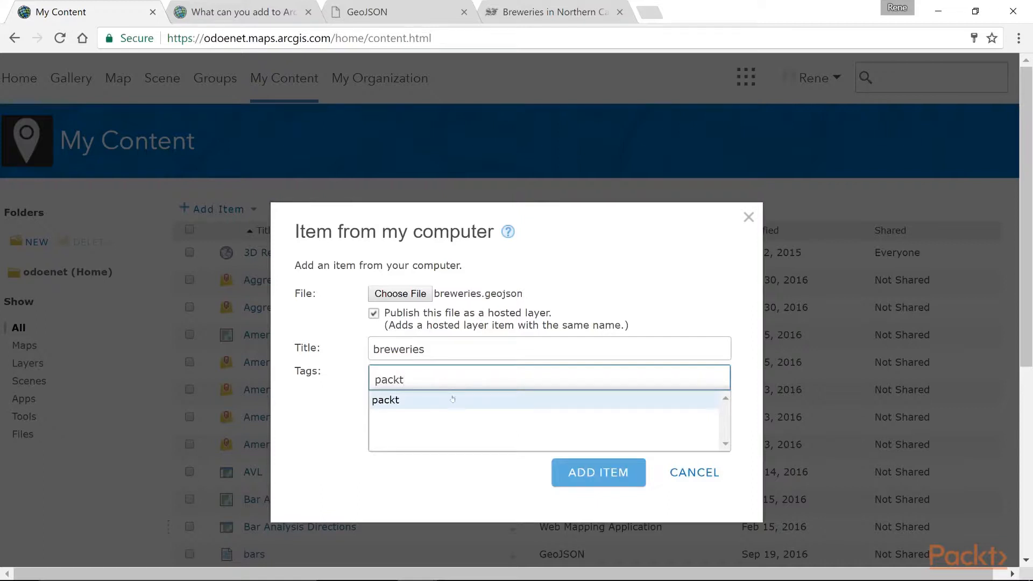
pyautogui.click(451, 398)
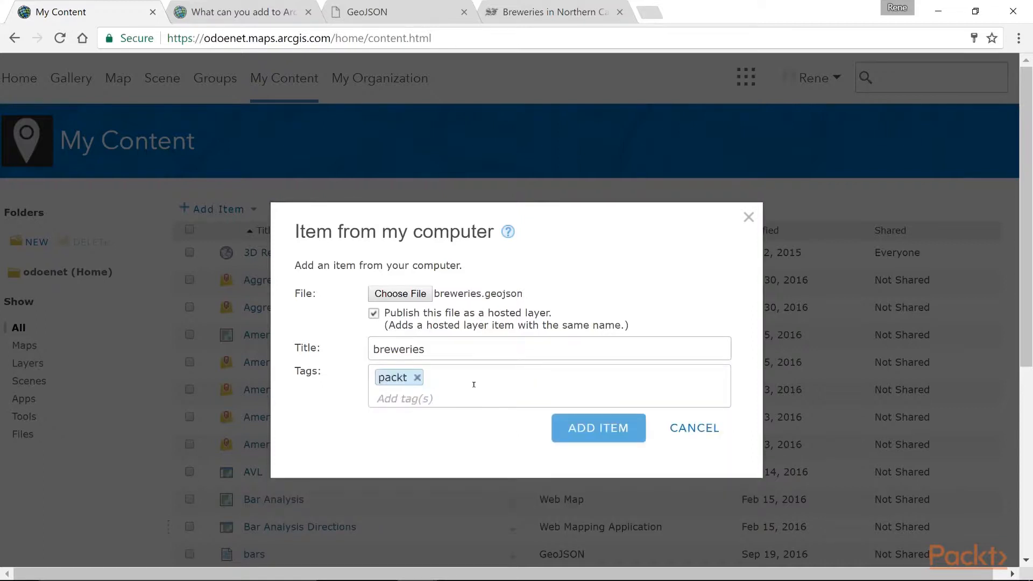
pyautogui.click(464, 400)
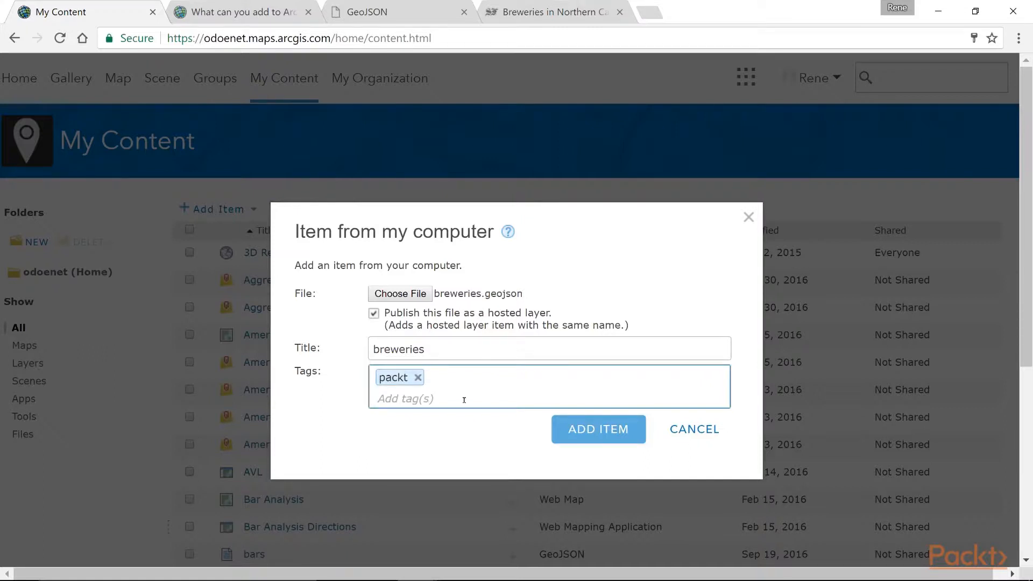
pyautogui.write('brew')
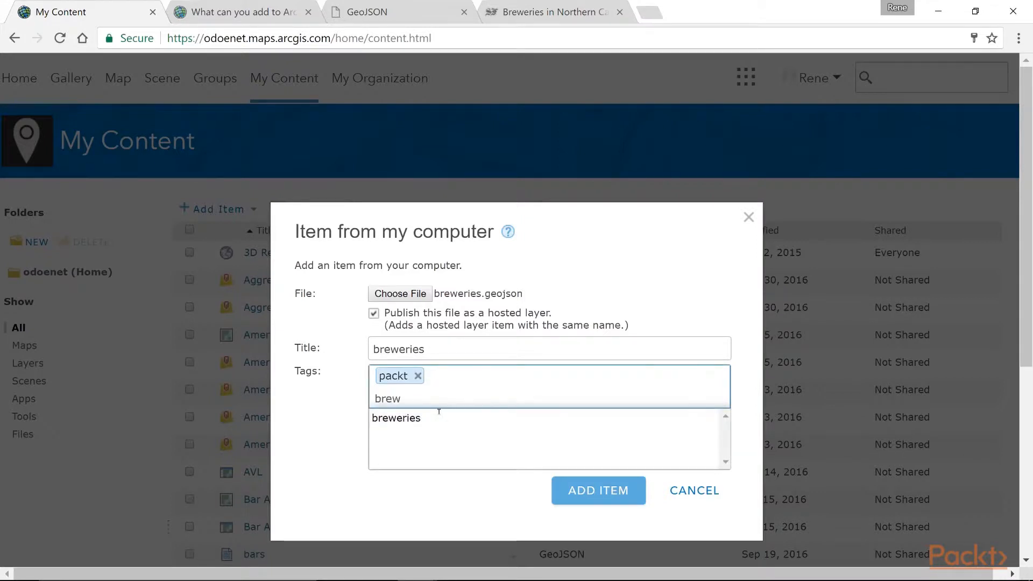
pyautogui.click(414, 419)
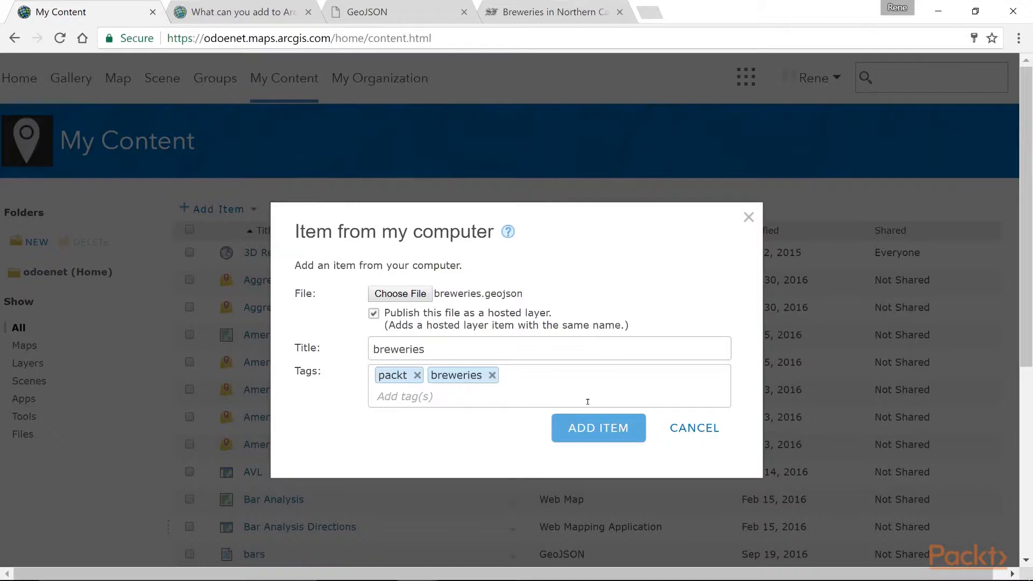
pyautogui.click(604, 428)
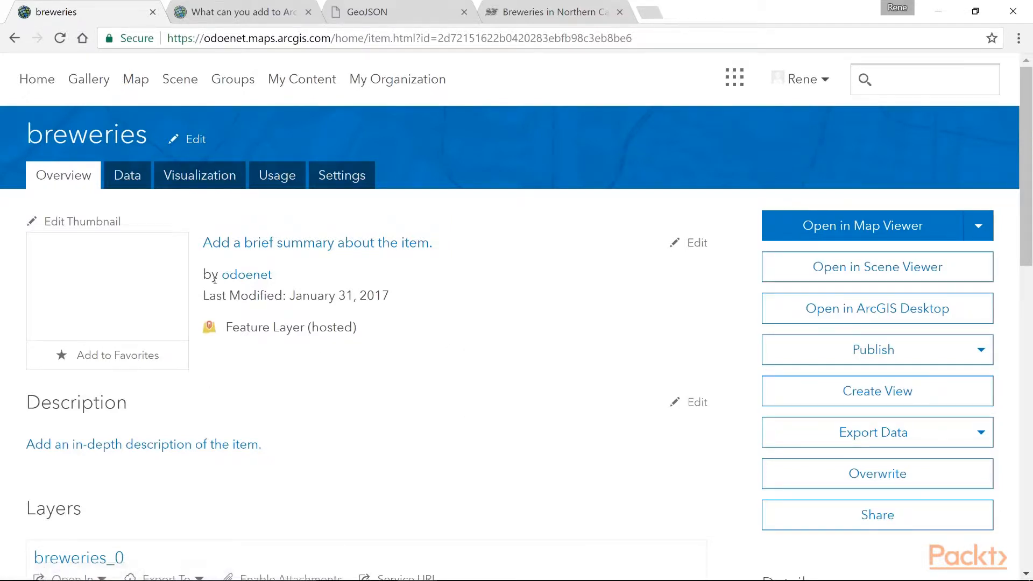
# View the layer's data table, and open the symbol settings of the Location (Single symbol) drawing style in the layer's visualization
pyautogui.click(136, 182)
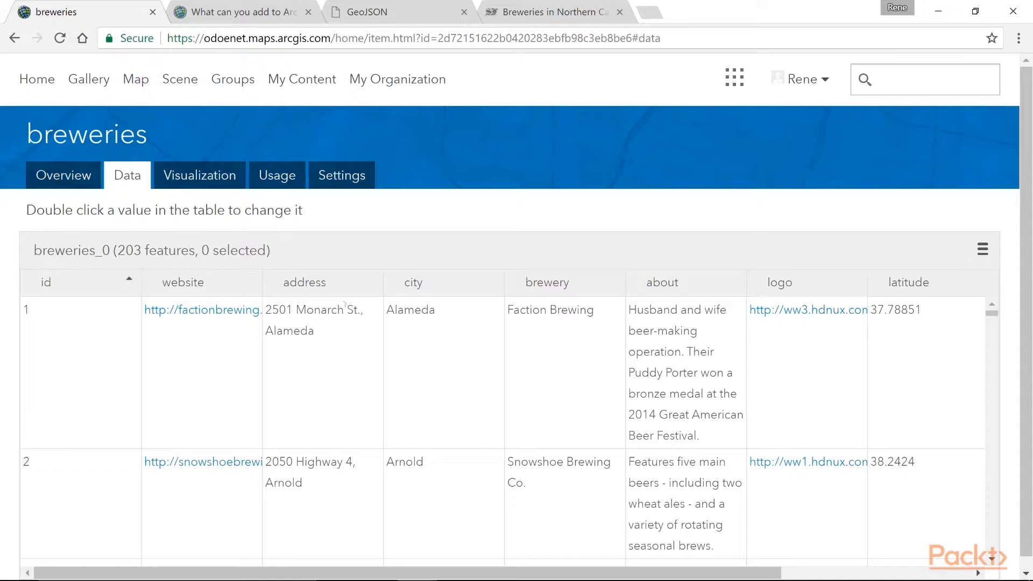
pyautogui.click(211, 172)
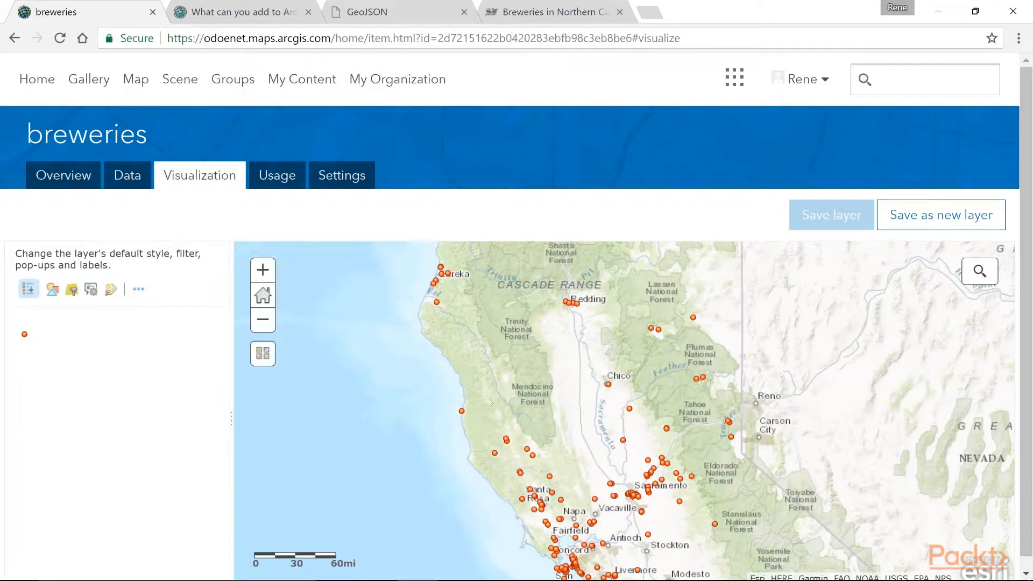
pyautogui.click(52, 290)
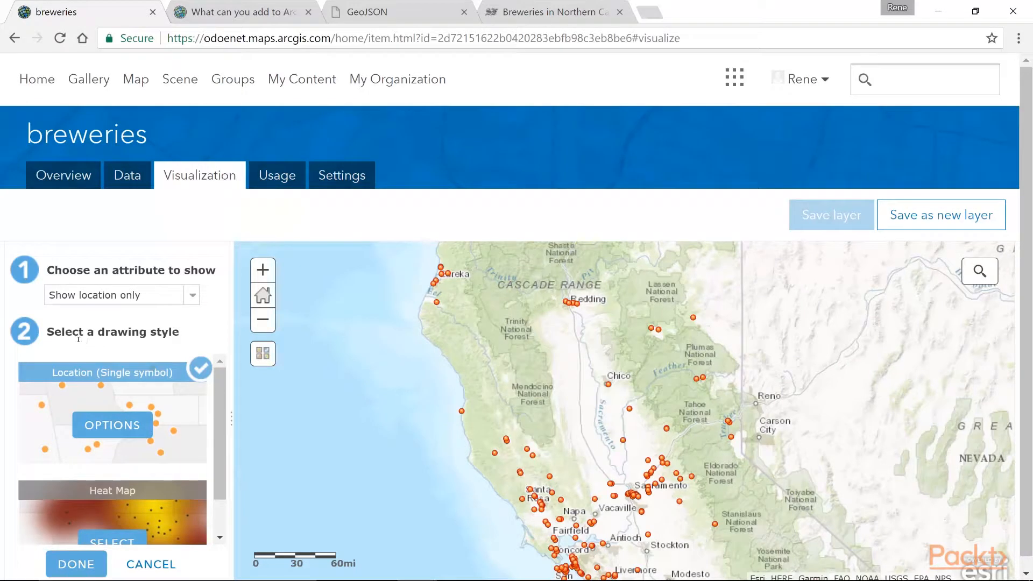
pyautogui.click(121, 426)
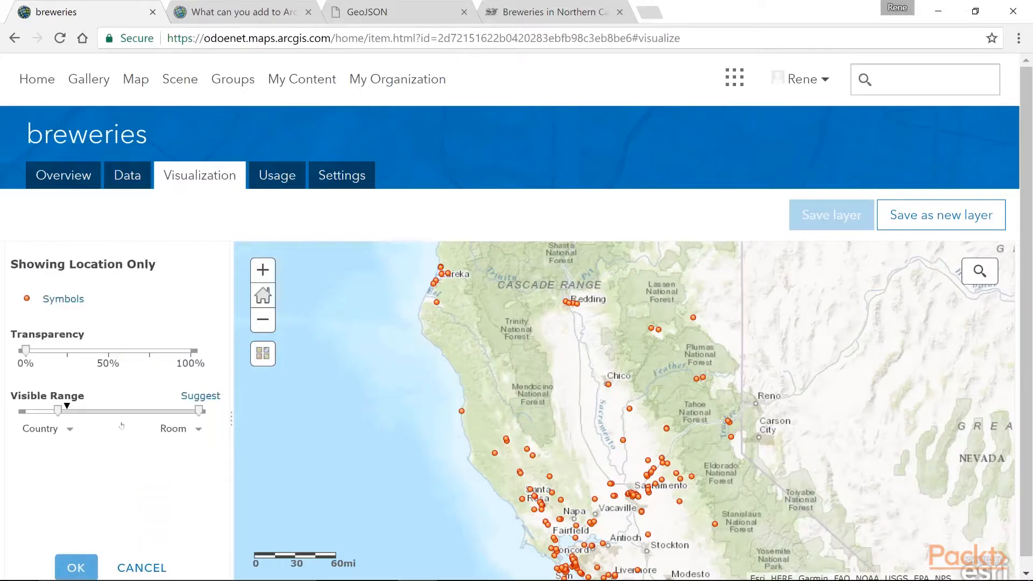
pyautogui.click(70, 298)
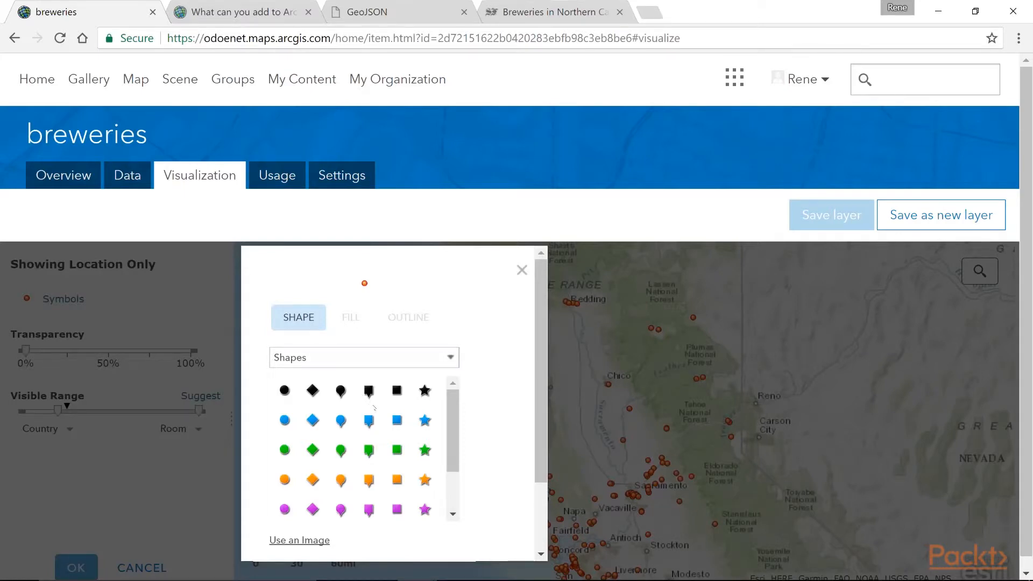
# Look through the symbol categories and pick the blue circle from the Shapes set
pyautogui.click(449, 358)
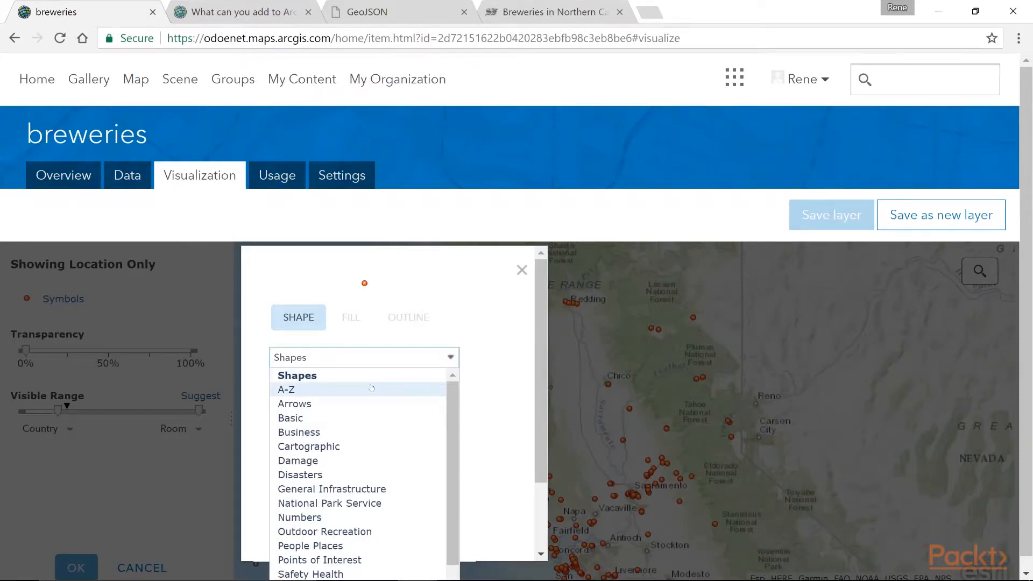
pyautogui.scroll(-1, 371, 387)
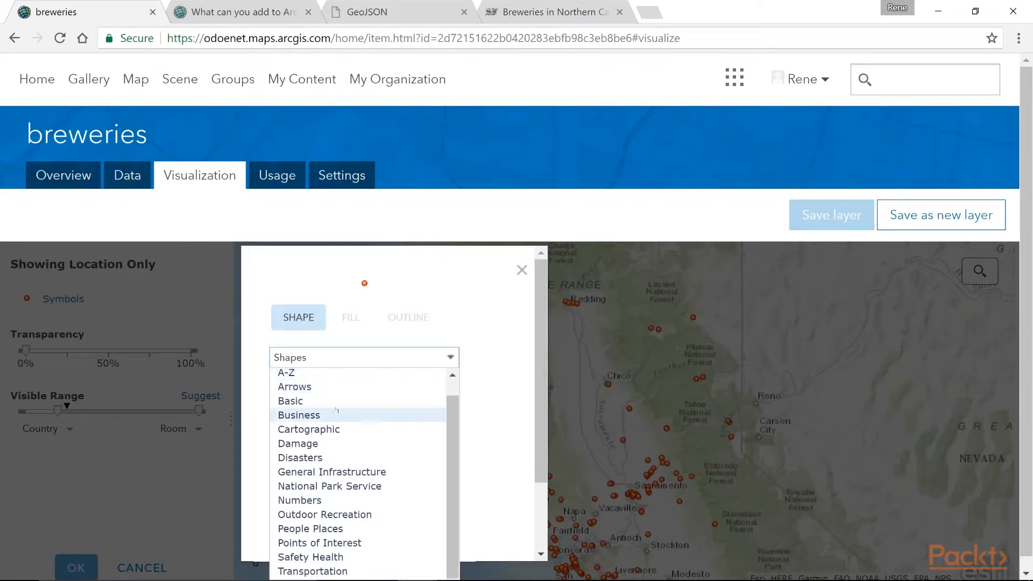
pyautogui.scroll(1, 372, 388)
pyautogui.click(285, 375)
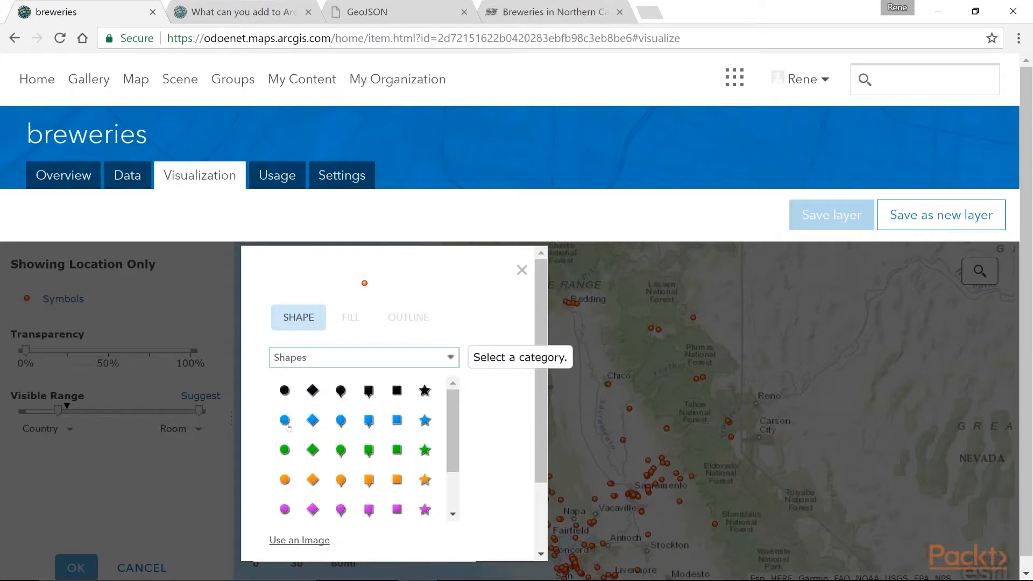
pyautogui.click(286, 423)
pyautogui.scroll(-3, 290, 444)
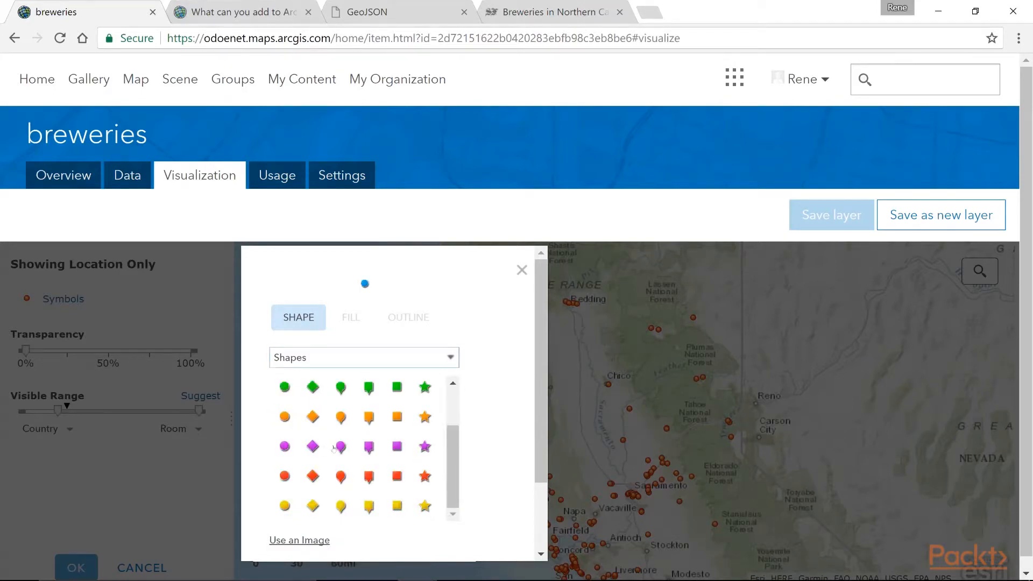
pyautogui.scroll(3, 290, 444)
# Change the brewery symbol to the plain circle from the Basic category
pyautogui.click(450, 358)
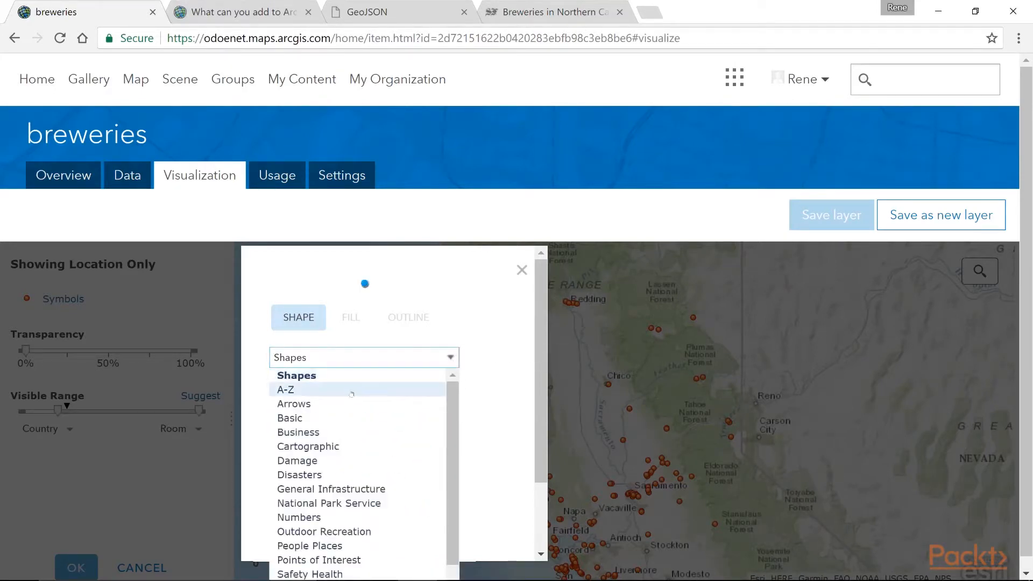
pyautogui.click(398, 389)
pyautogui.click(452, 358)
pyautogui.click(344, 419)
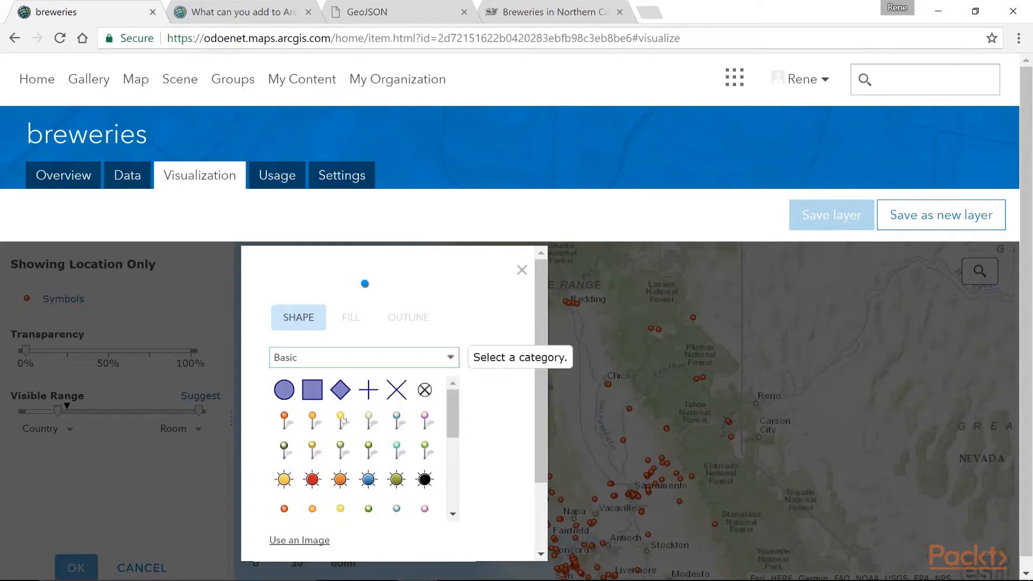
pyautogui.click(285, 391)
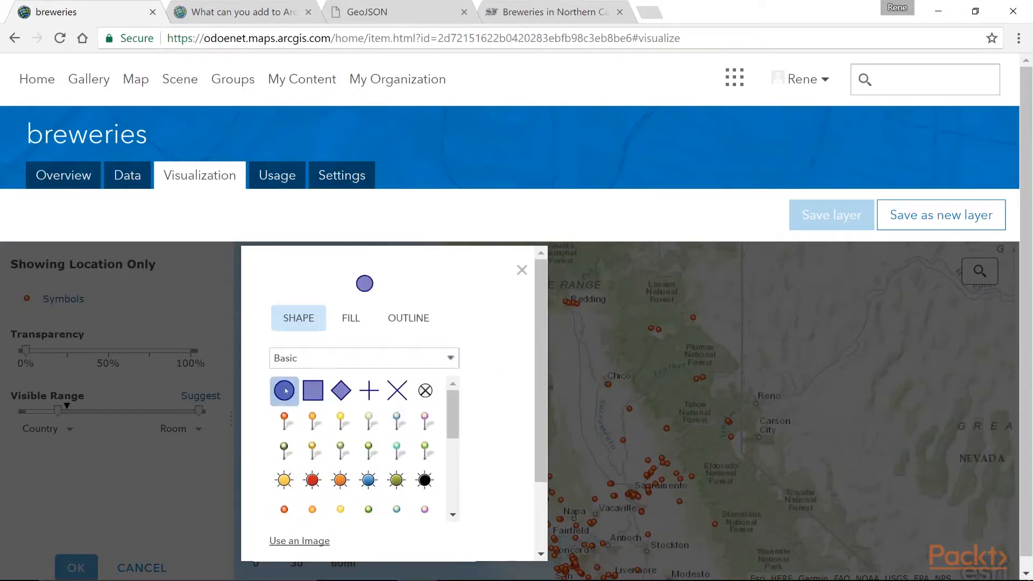
# Set the circle's fill to blue #0070FF and try outline colors, ending with yellow #FFFF00
pyautogui.click(357, 319)
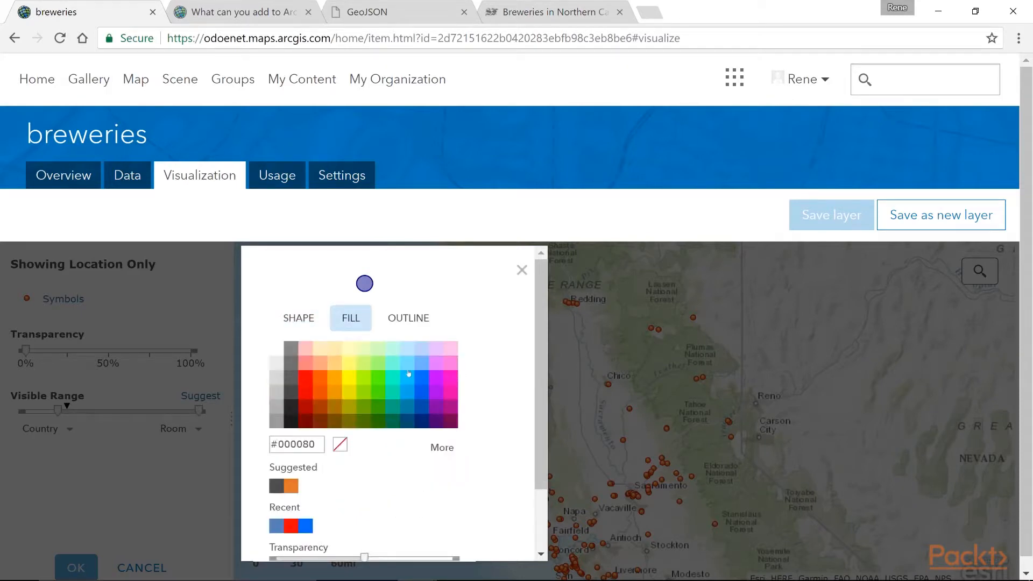
pyautogui.click(425, 380)
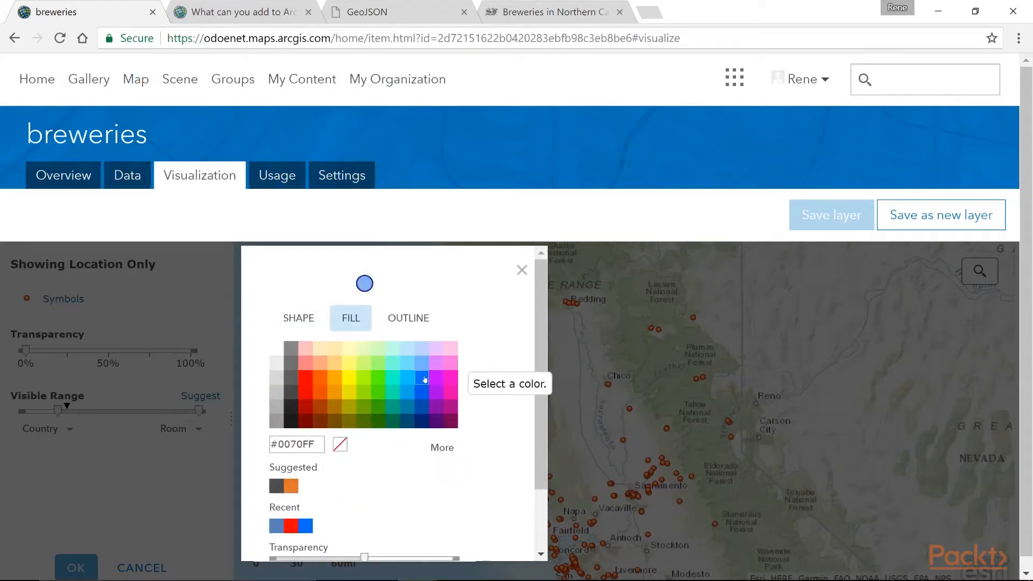
pyautogui.click(394, 320)
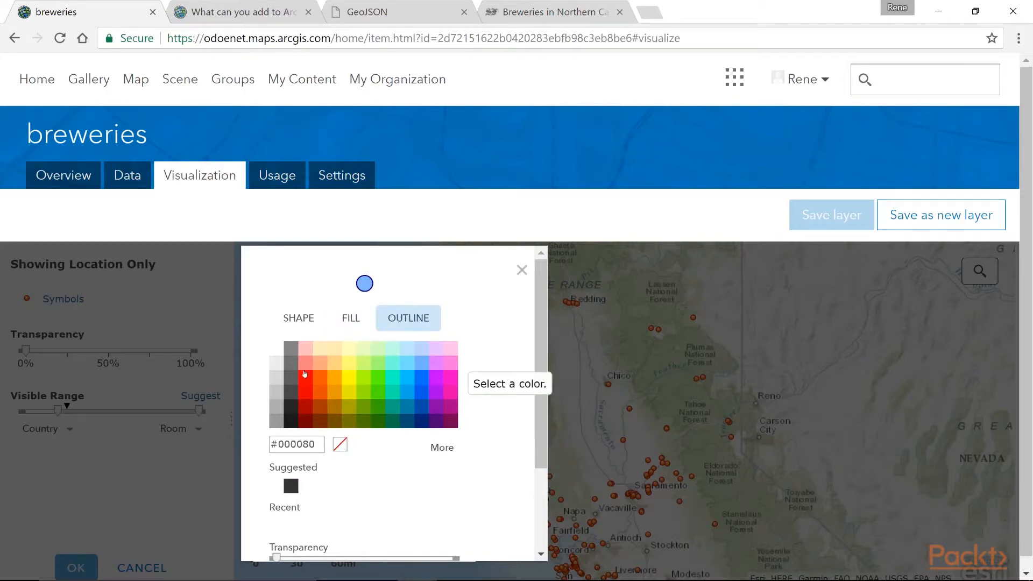
pyautogui.click(280, 394)
pyautogui.click(450, 384)
pyautogui.click(351, 381)
pyautogui.scroll(-2, 543, 430)
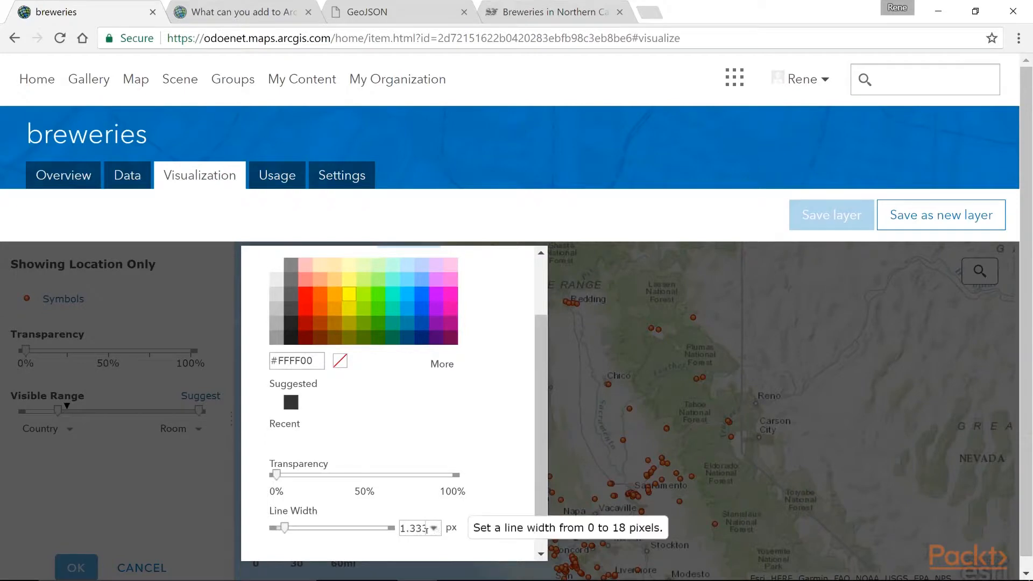
pyautogui.scroll(3, 523, 300)
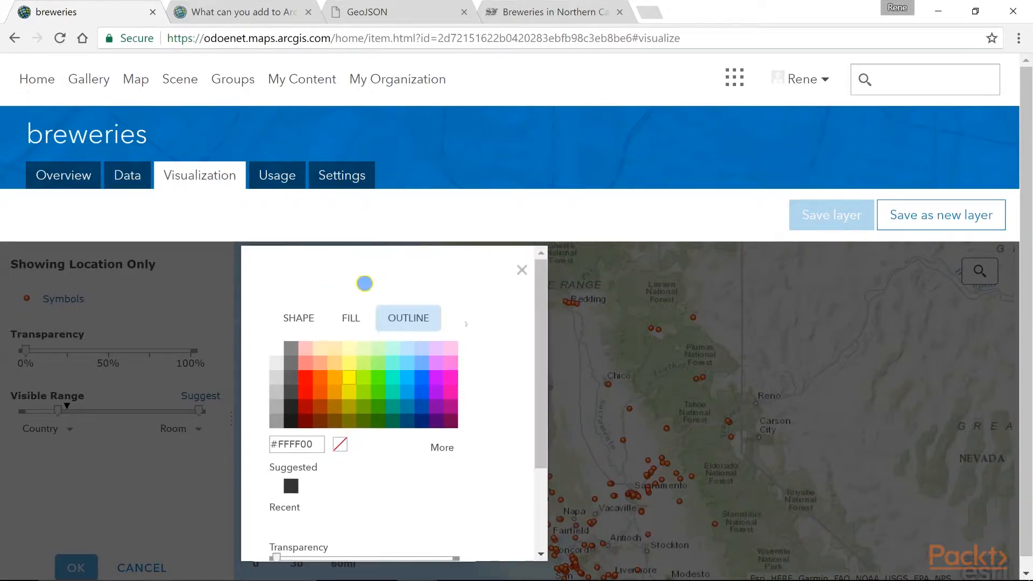
# Reduce the circle's symbol size to 11 px
pyautogui.click(301, 320)
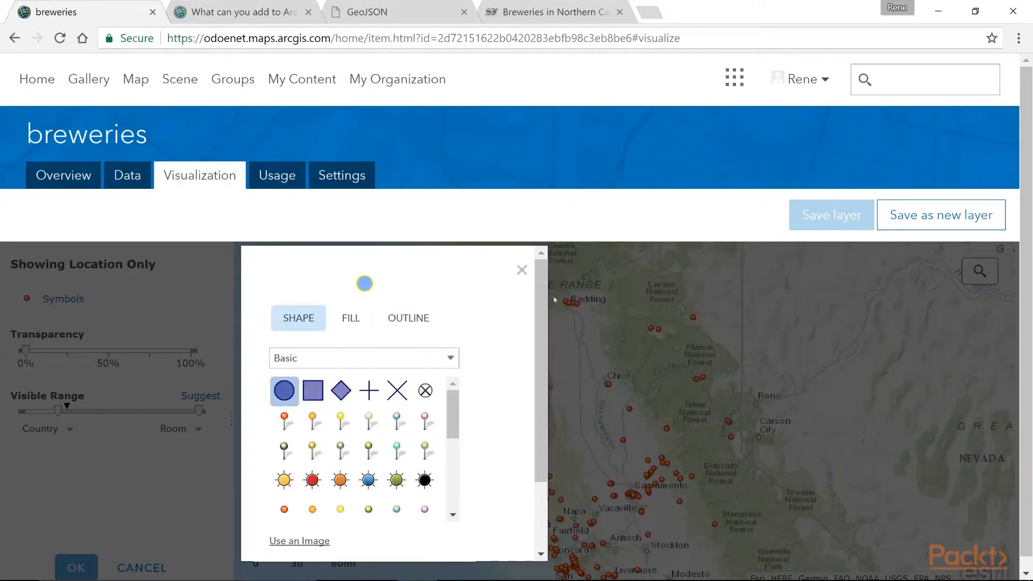
pyautogui.scroll(-3, 536, 297)
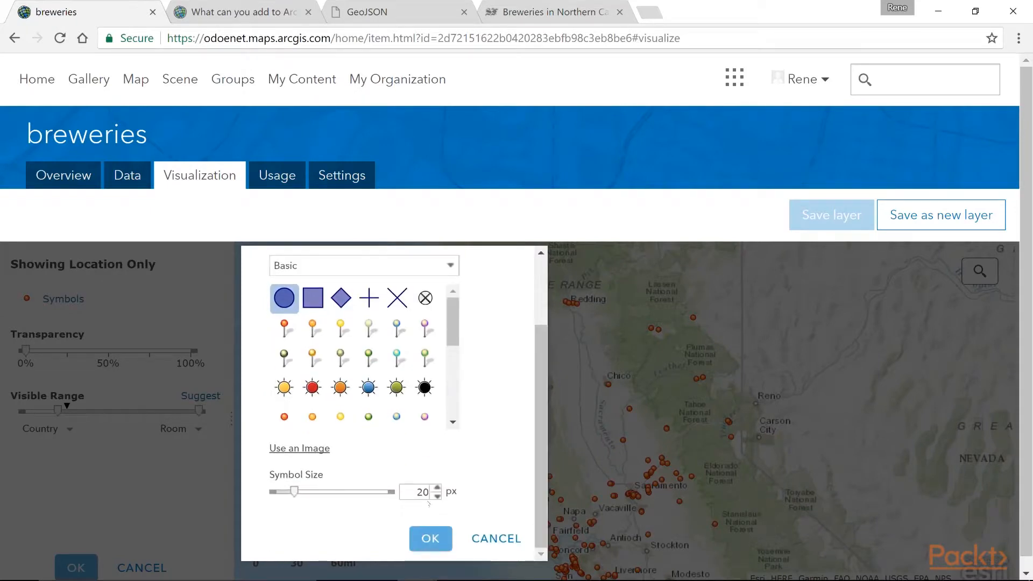
pyautogui.click(438, 496)
pyautogui.click(437, 496)
pyautogui.click(438, 496)
pyautogui.click(437, 496)
pyautogui.click(438, 496)
pyautogui.click(438, 496)
pyautogui.click(438, 496)
pyautogui.click(438, 496)
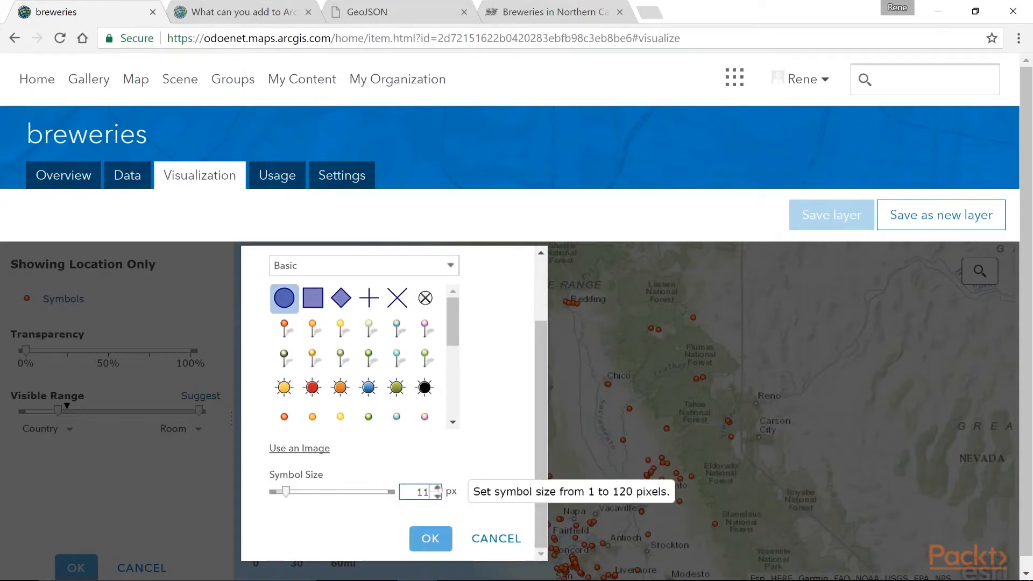
# Set the circle's fill to blue #005CE6 and its outline to white #FFFFFF, and apply the symbol
pyautogui.scroll(3, 541, 321)
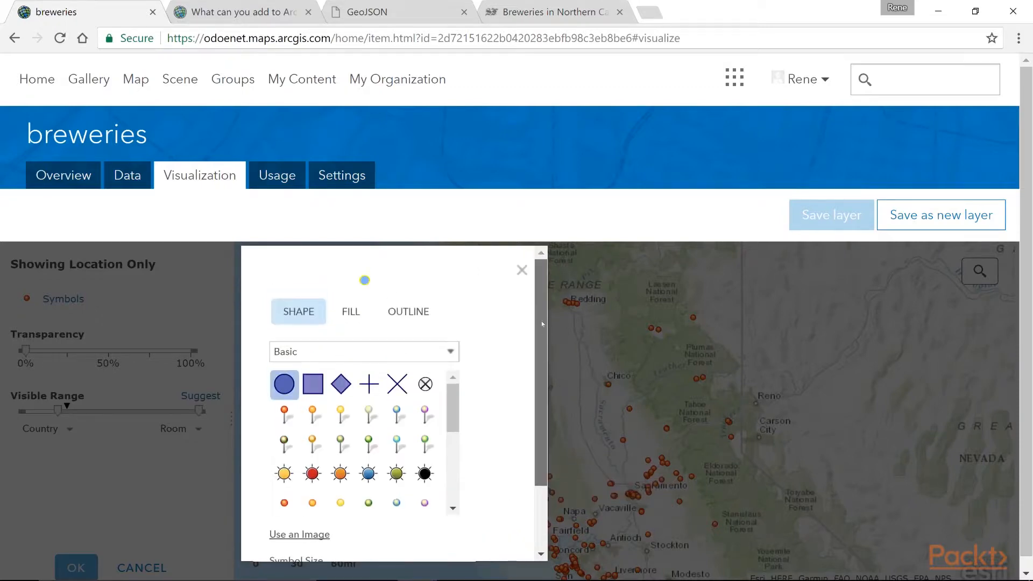
pyautogui.click(358, 314)
pyautogui.click(427, 385)
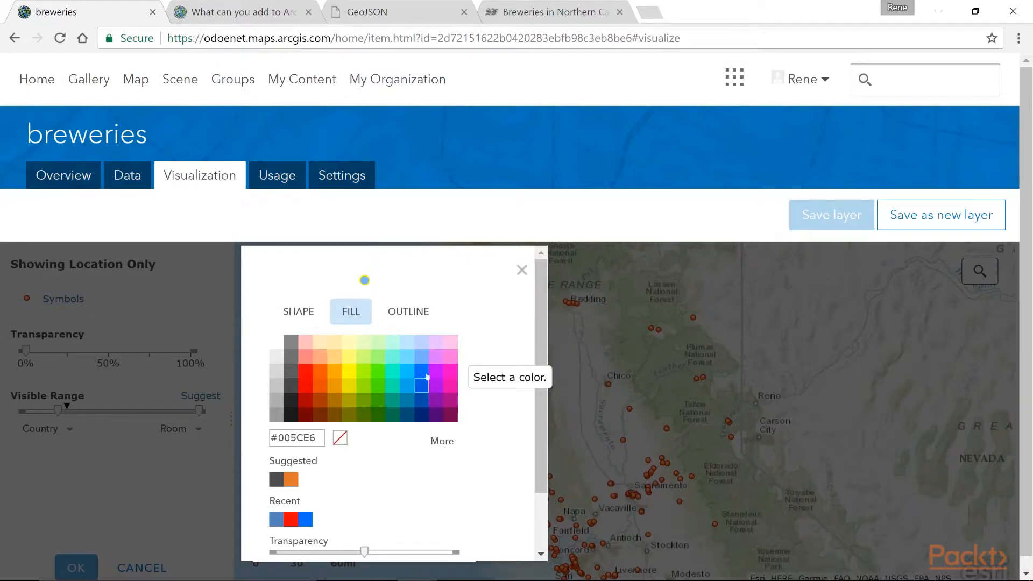
pyautogui.click(412, 312)
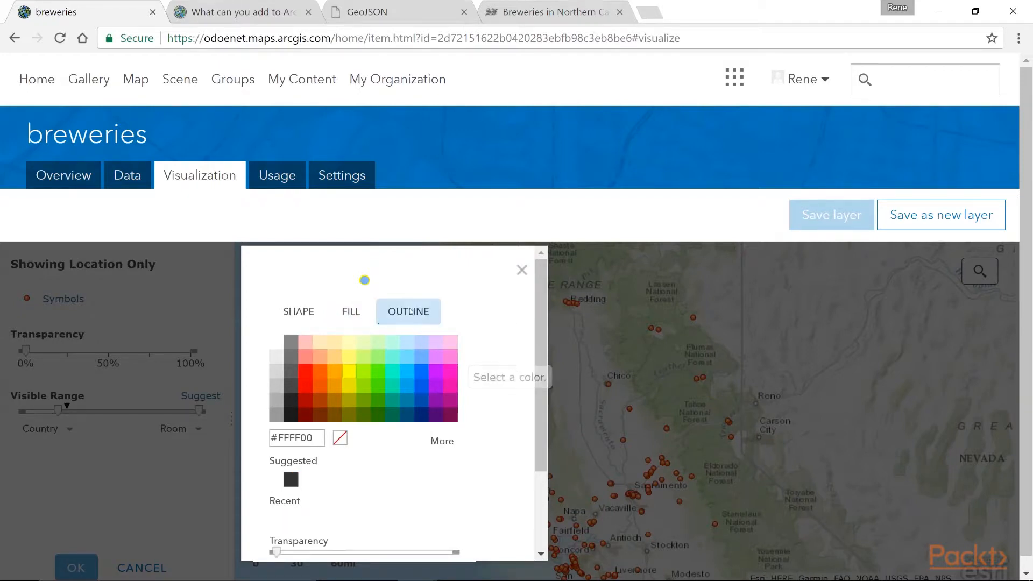
pyautogui.click(278, 343)
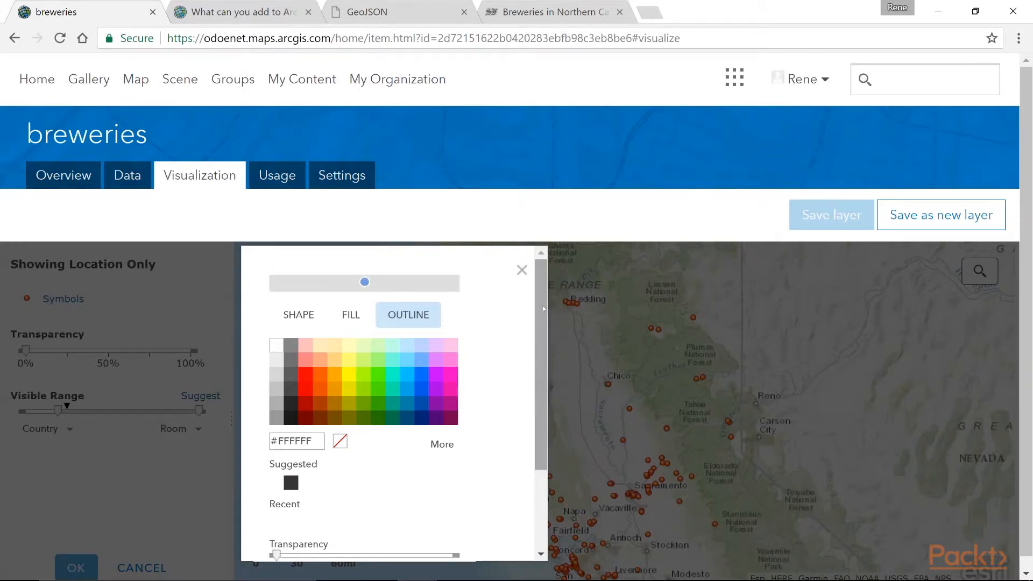
pyautogui.scroll(-2, 520, 424)
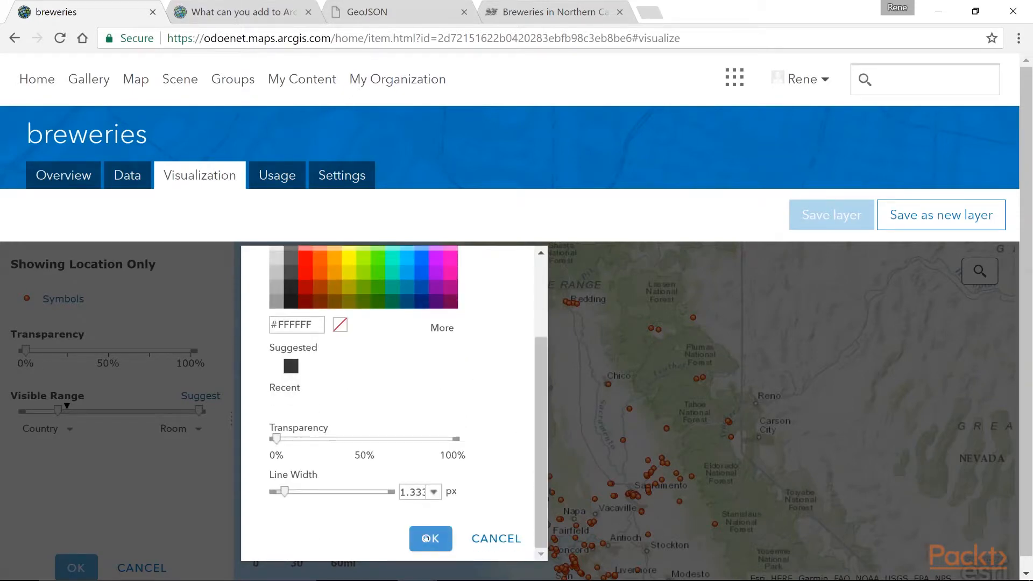
pyautogui.click(430, 546)
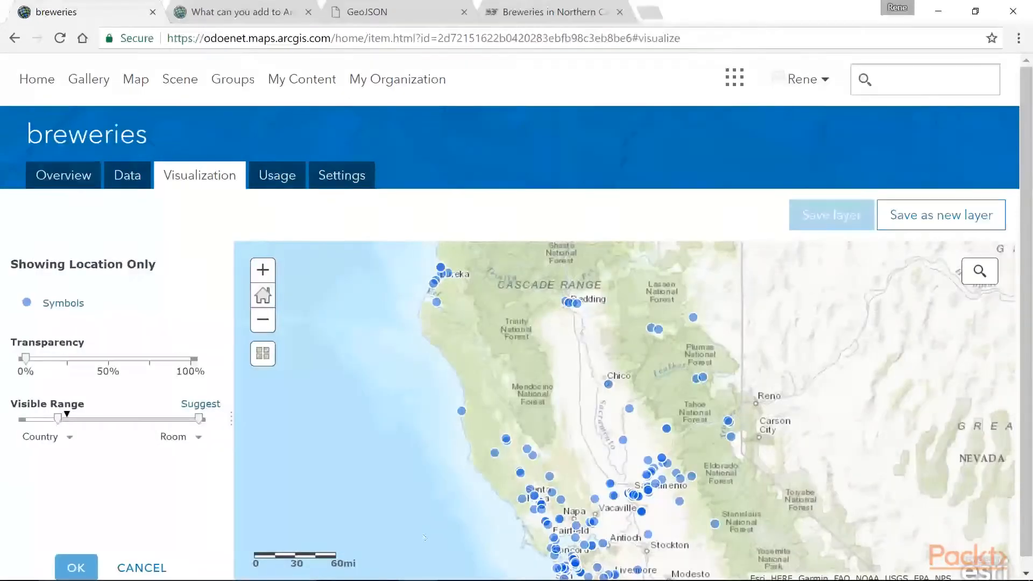
# Accept the new drawing style and save it to the breweries layer
pyautogui.click(75, 567)
pyautogui.click(76, 564)
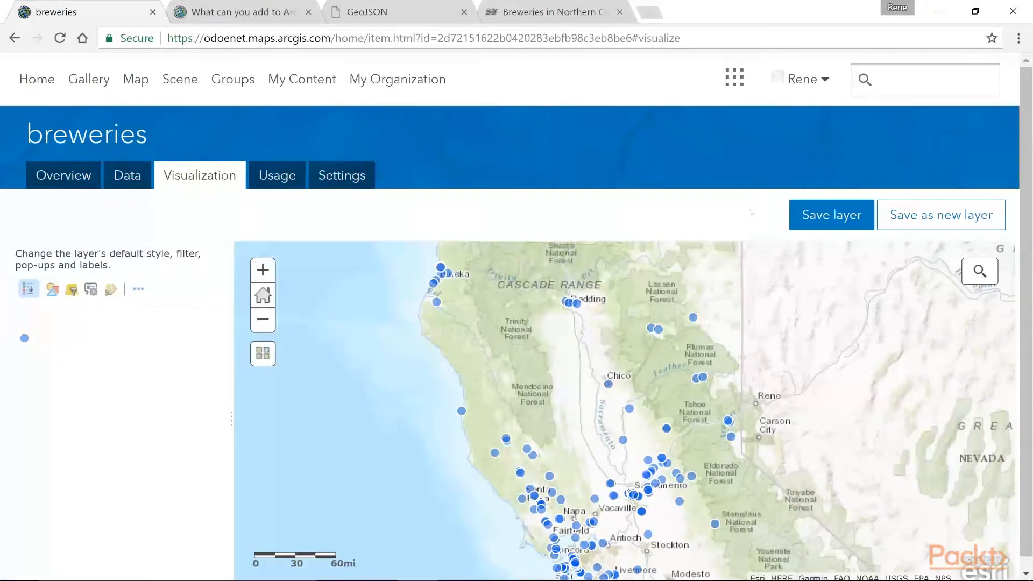
pyautogui.click(837, 211)
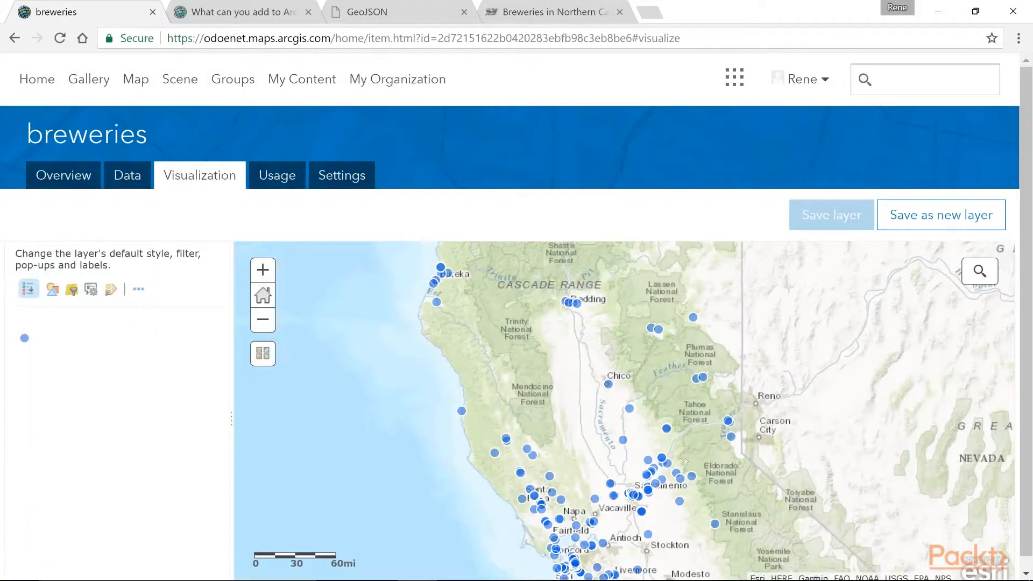
# Start the item's description in its overview with the text "Source of data from San Francisco Chronicle"
pyautogui.click(58, 183)
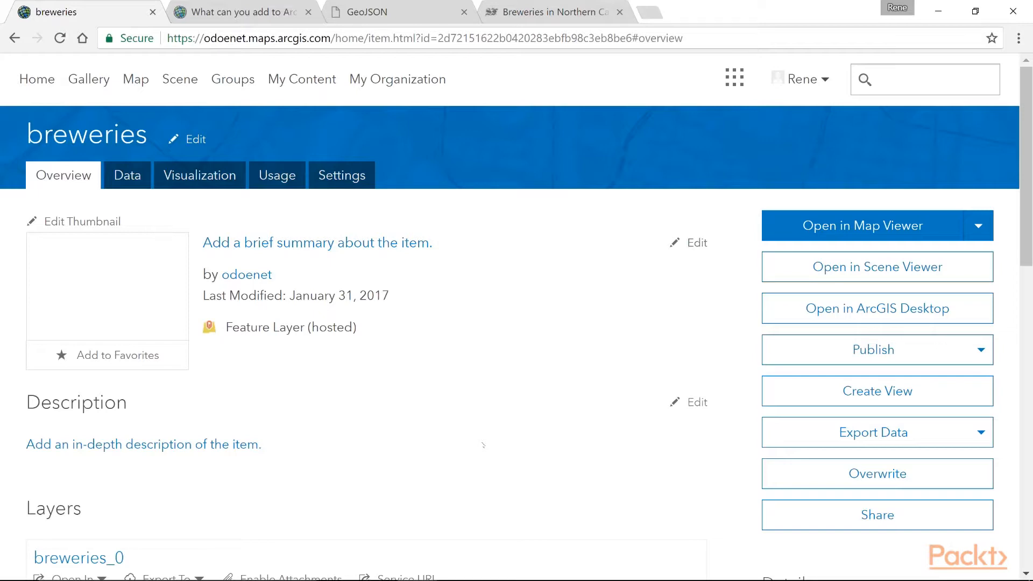
pyautogui.scroll(-4, 483, 445)
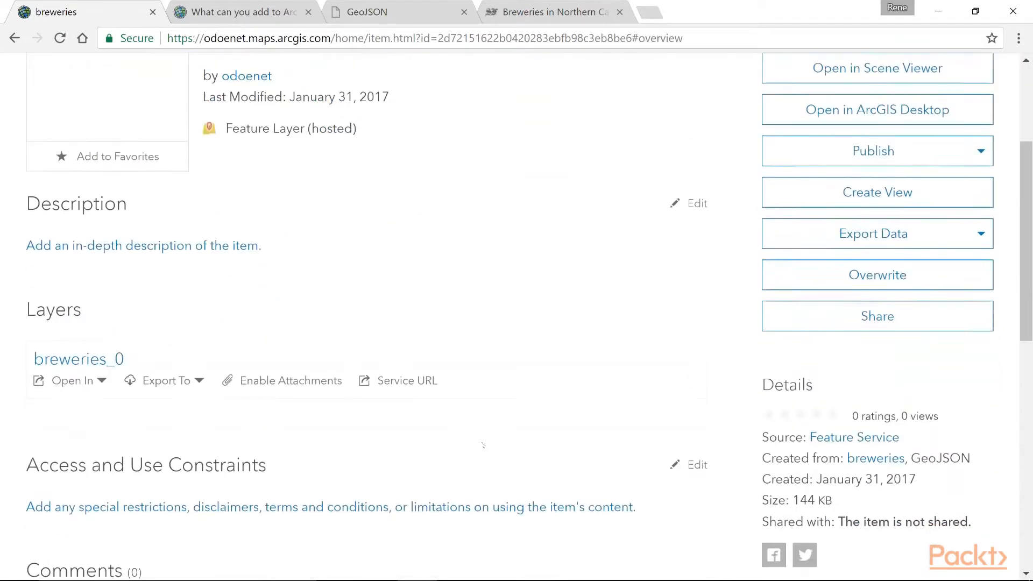
pyautogui.click(230, 246)
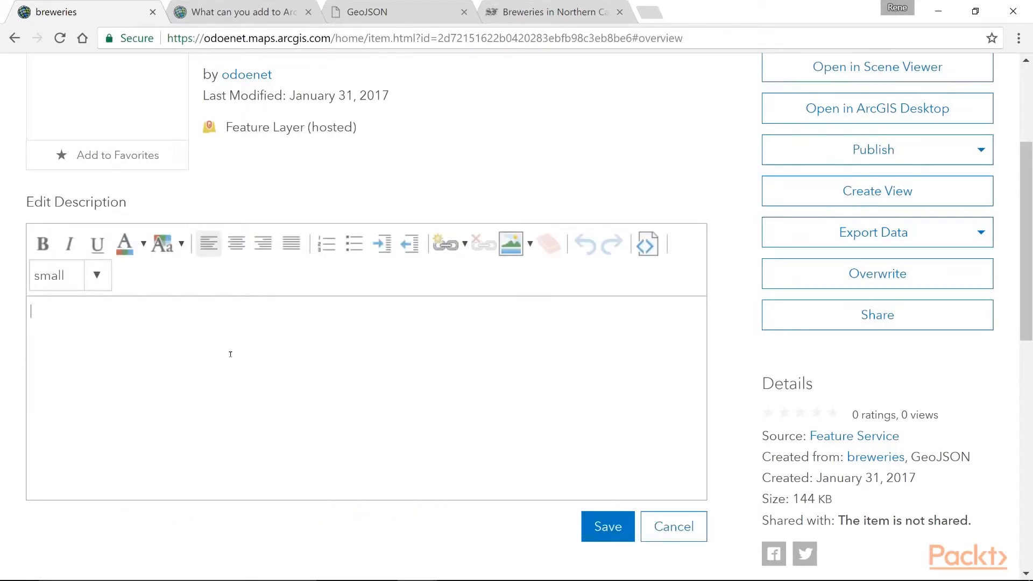
pyautogui.write('Source of data from San Francisco Chronicle')
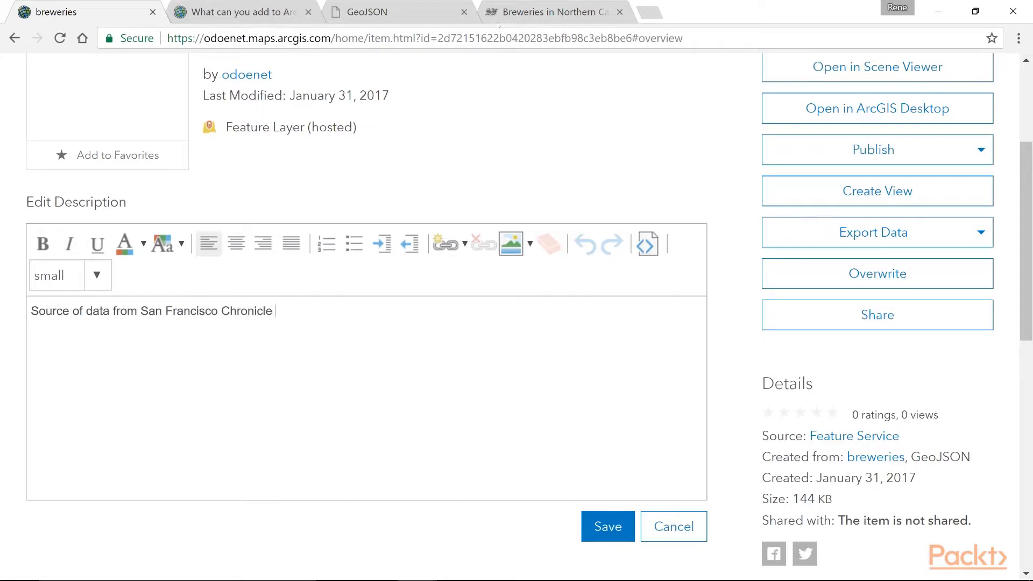
# Copy the web address of the open Northern California brewery map page and append it to the item's description text
pyautogui.click(507, 13)
pyautogui.click(482, 38)
pyautogui.rightClick(482, 37)
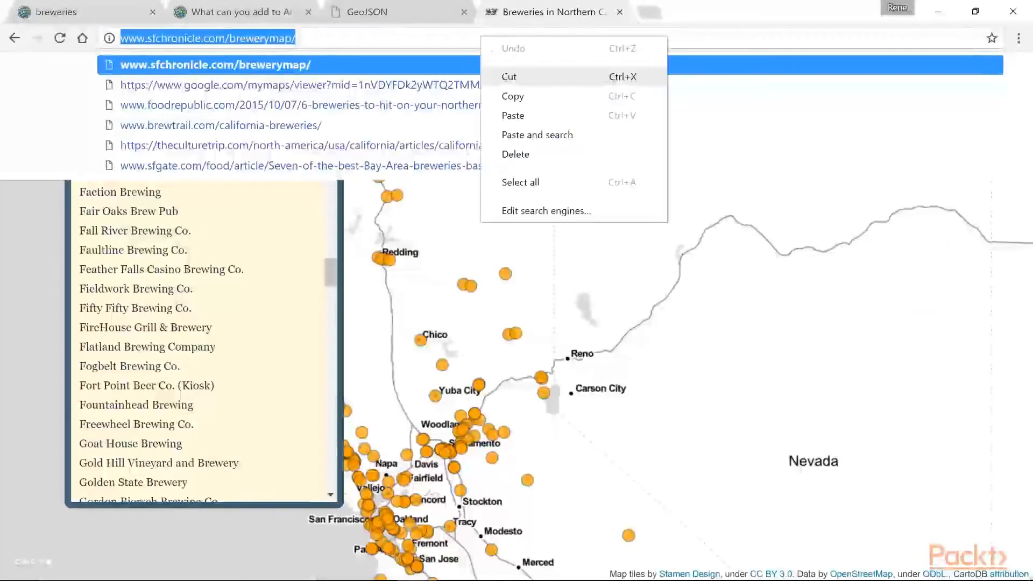
pyautogui.click(512, 95)
pyautogui.click(107, 12)
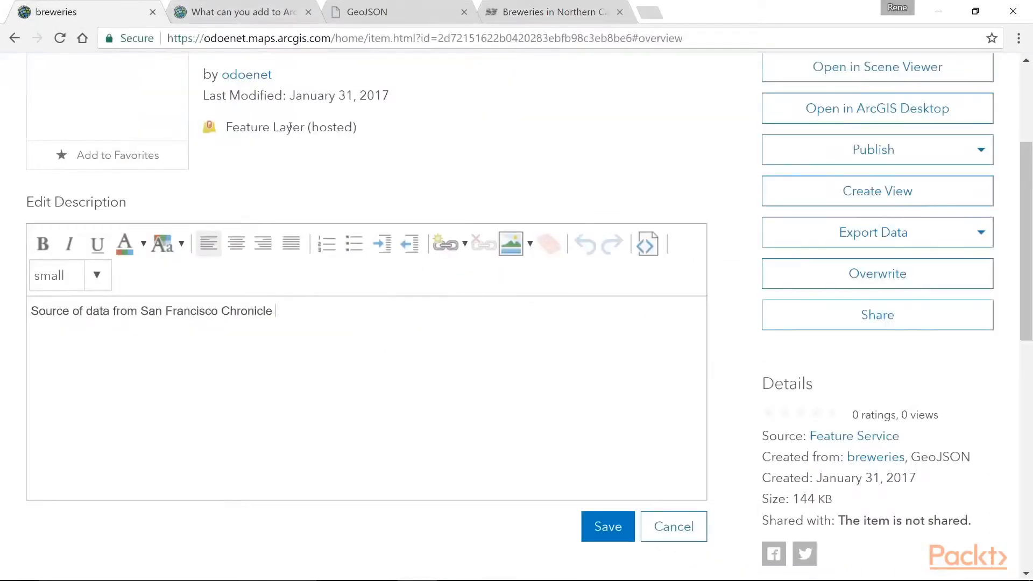
pyautogui.click(351, 318)
pyautogui.hotkey('ctrl', 'v')
pyautogui.press('Return')
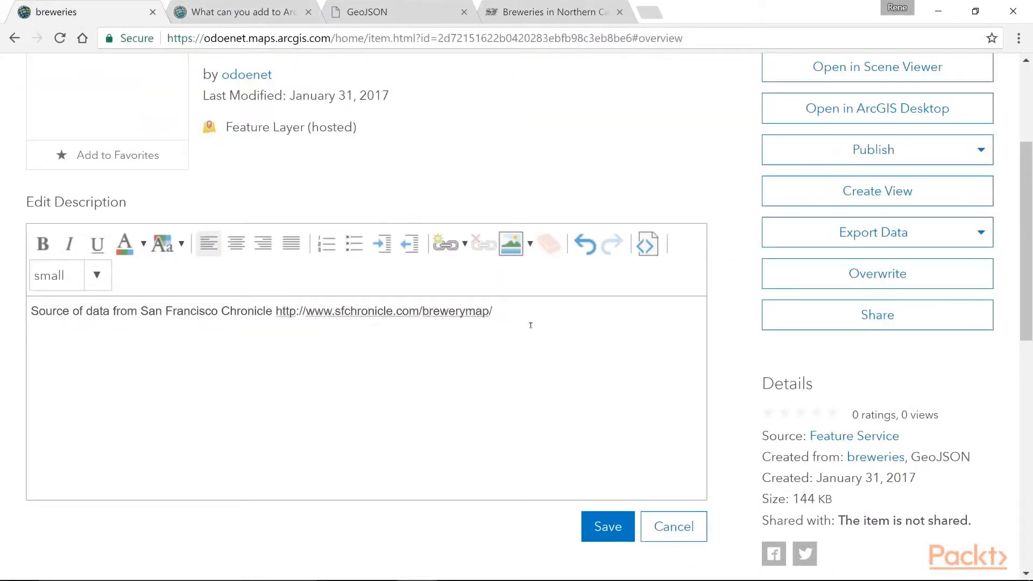
# Add a second paragraph to the item's description reading "Simple dataset of breweries in the Northern California Region."
pyautogui.write('Simple dataset ')
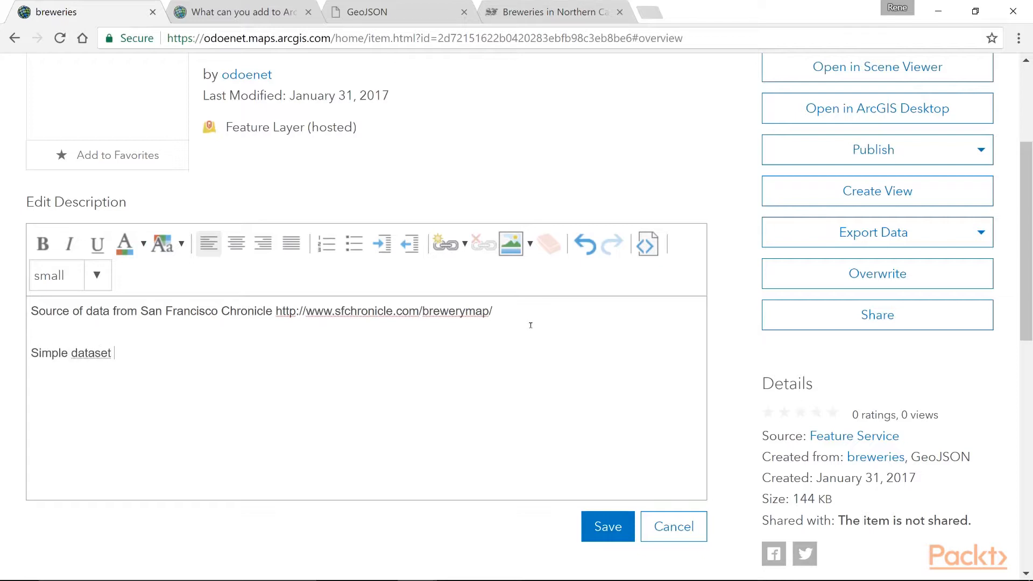
pyautogui.write('of breweries in the Northern Cali')
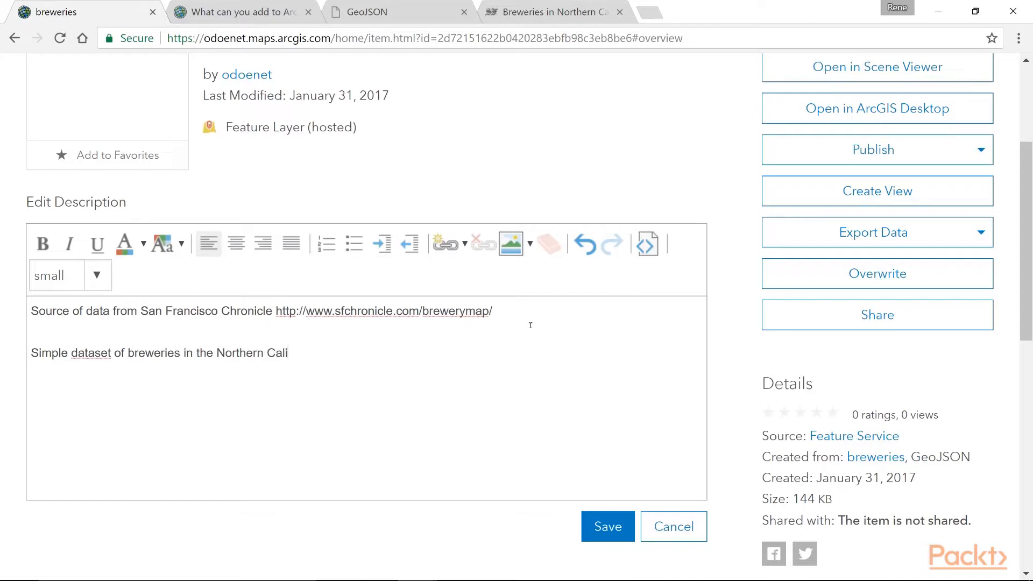
pyautogui.write('fornia Region.')
pyautogui.press('Return')
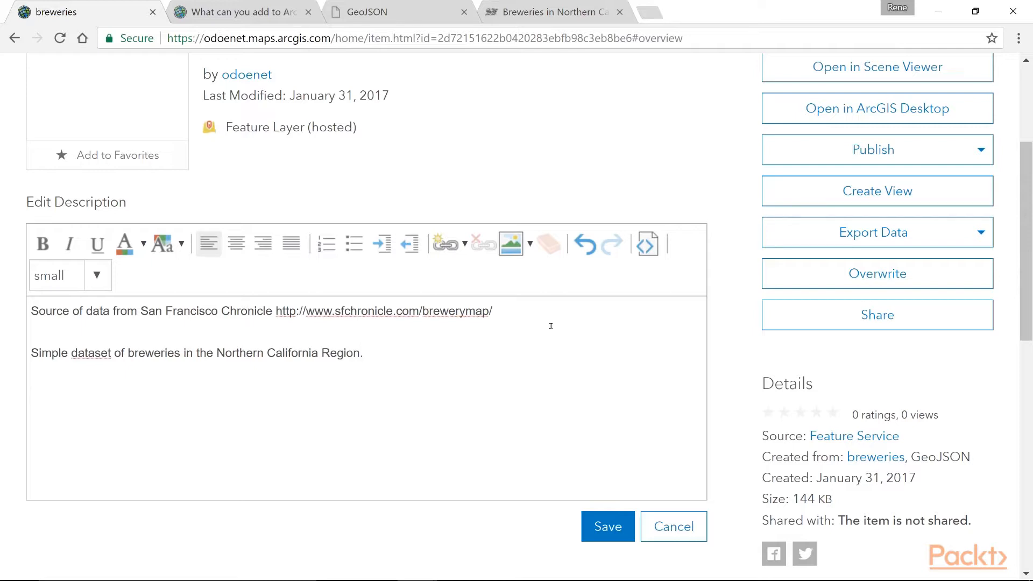
pyautogui.click(511, 243)
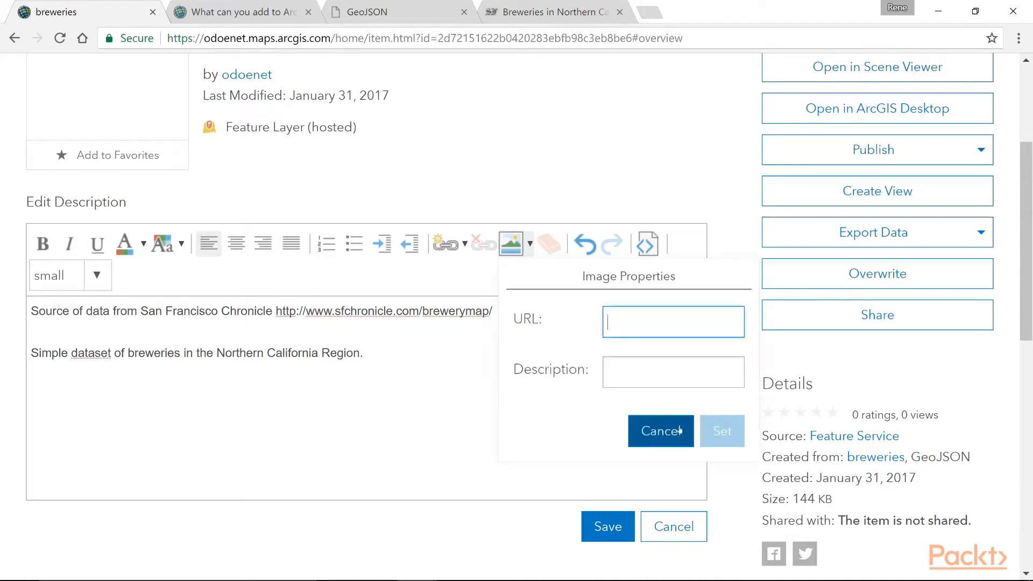
pyautogui.click(663, 425)
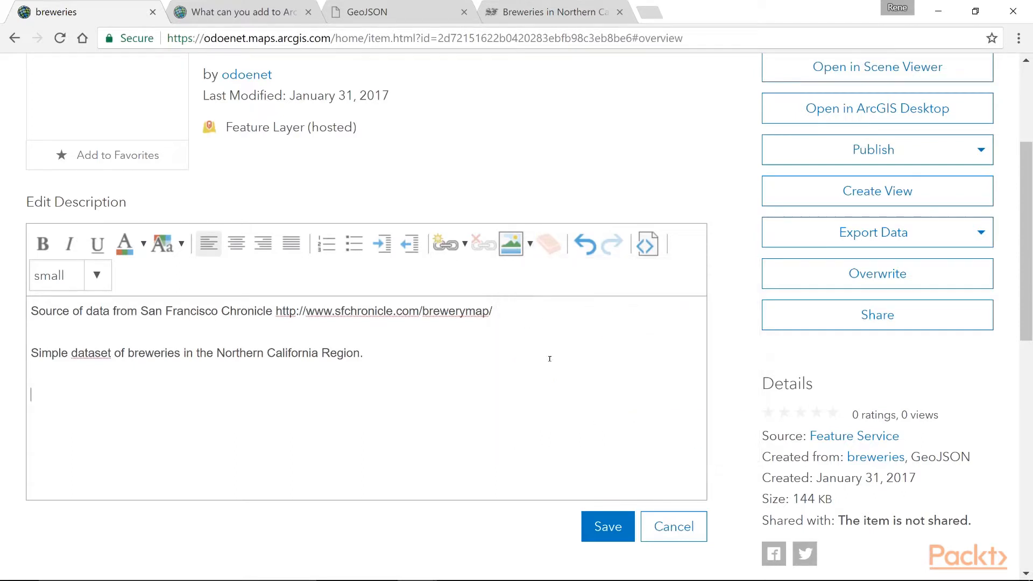
# Cut the brewery map's web address out of the description's first line and end that sentence with a period
pyautogui.moveTo(493, 312)
pyautogui.mouseDown()
pyautogui.moveTo(277, 311)
pyautogui.moveTo(497, 317)
pyautogui.mouseUp()
pyautogui.rightClick(488, 315)
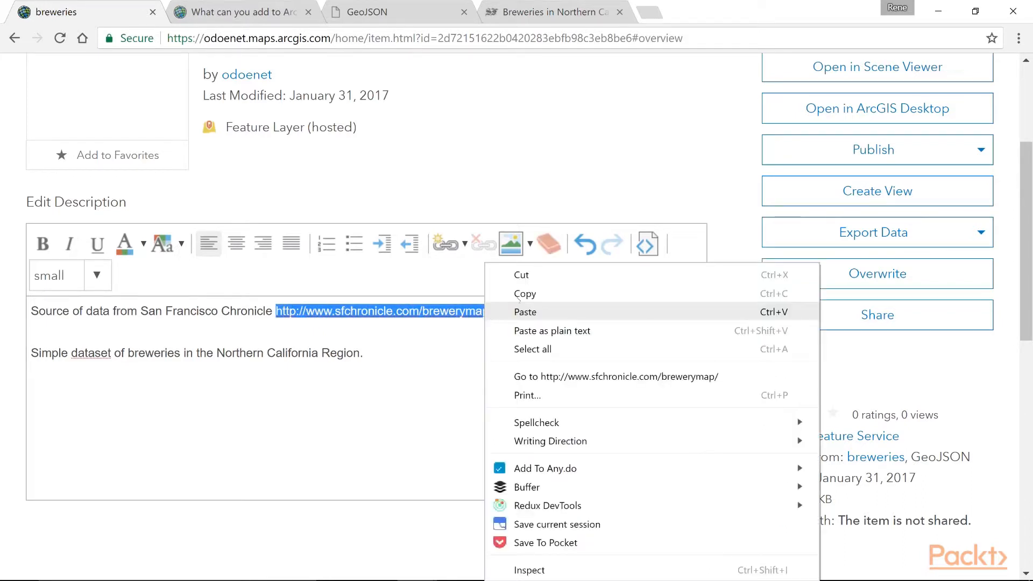
pyautogui.click(504, 275)
pyautogui.write('.')
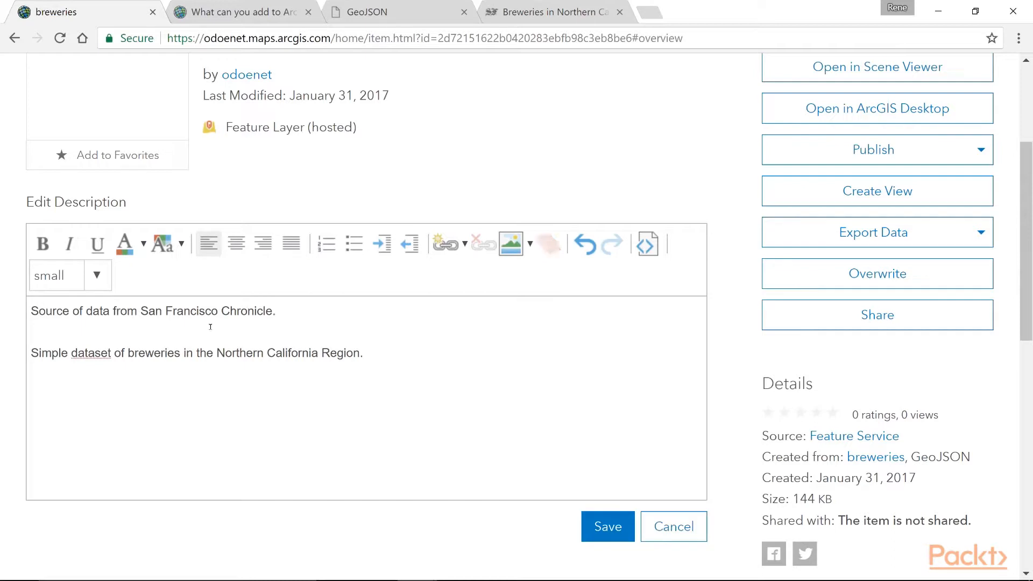
# Link the words "San Francisco Chronicle" in the description to the cut brewery map web address
pyautogui.moveTo(145, 311); pyautogui.dragTo(272, 311)
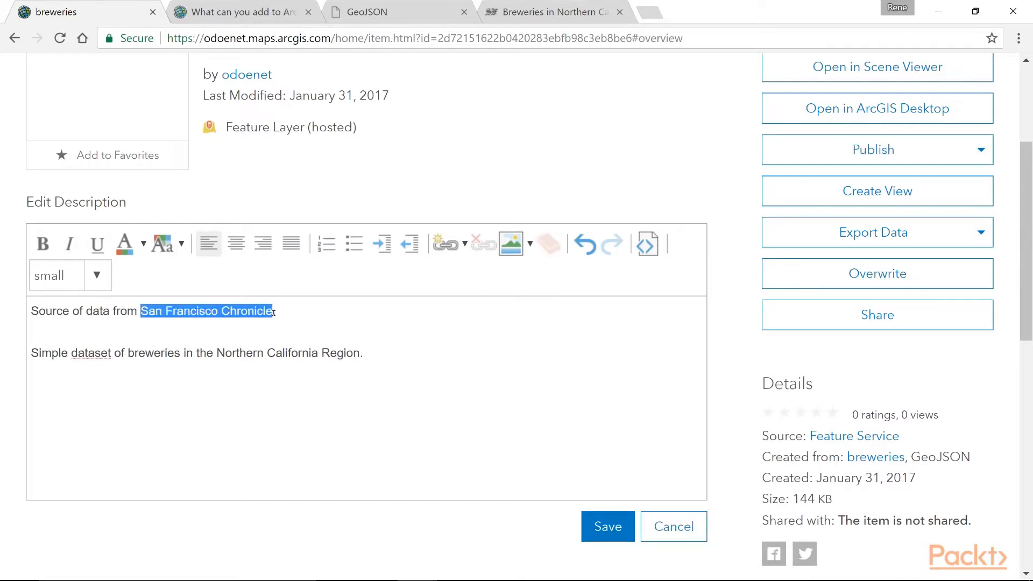
pyautogui.click(445, 244)
pyautogui.rightClick(550, 324)
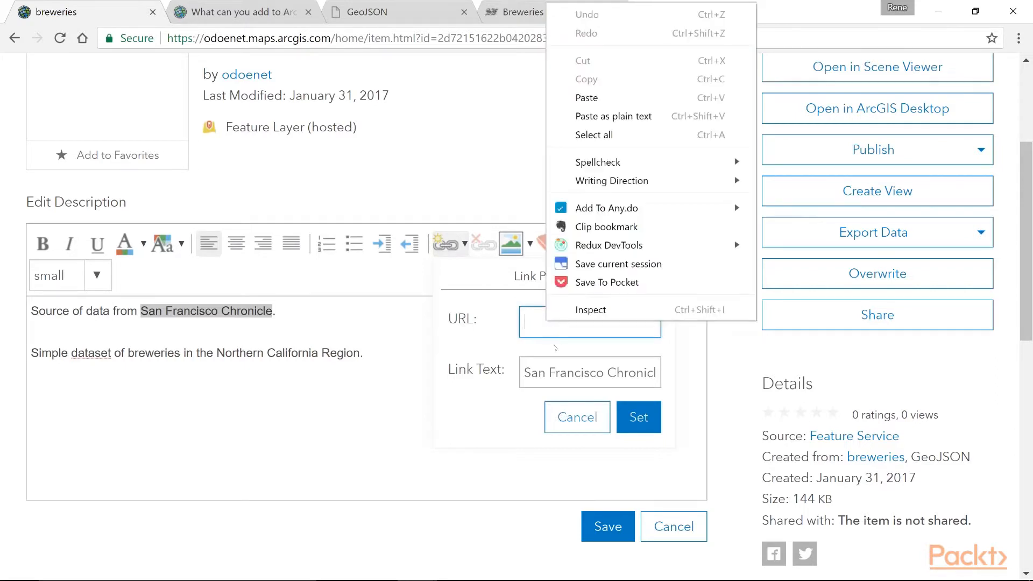
pyautogui.click(578, 97)
pyautogui.click(645, 417)
pyautogui.click(388, 328)
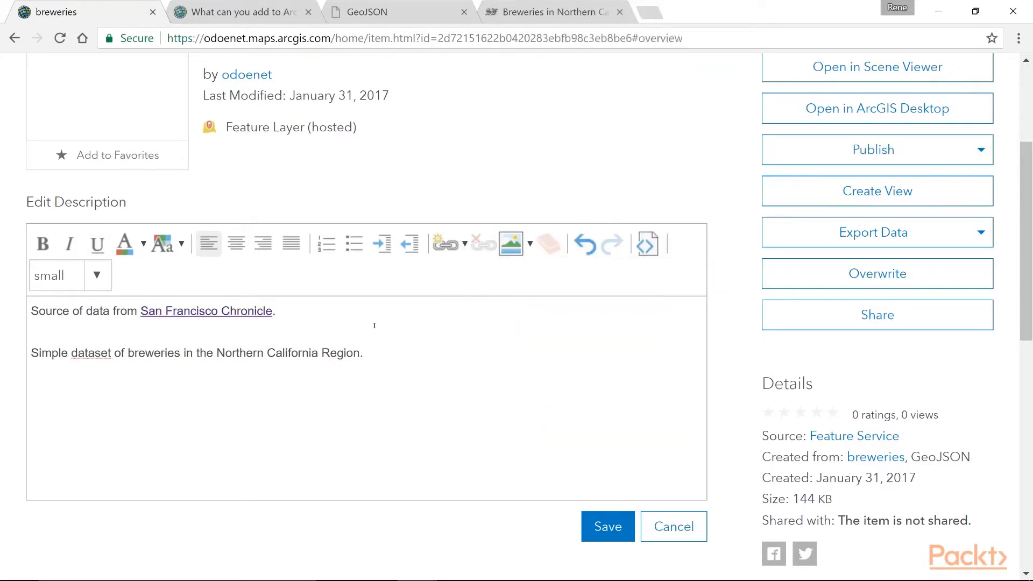
# Italicize the whole data source line in the description and save the description
pyautogui.moveTo(300, 313); pyautogui.dragTo(3, 322)
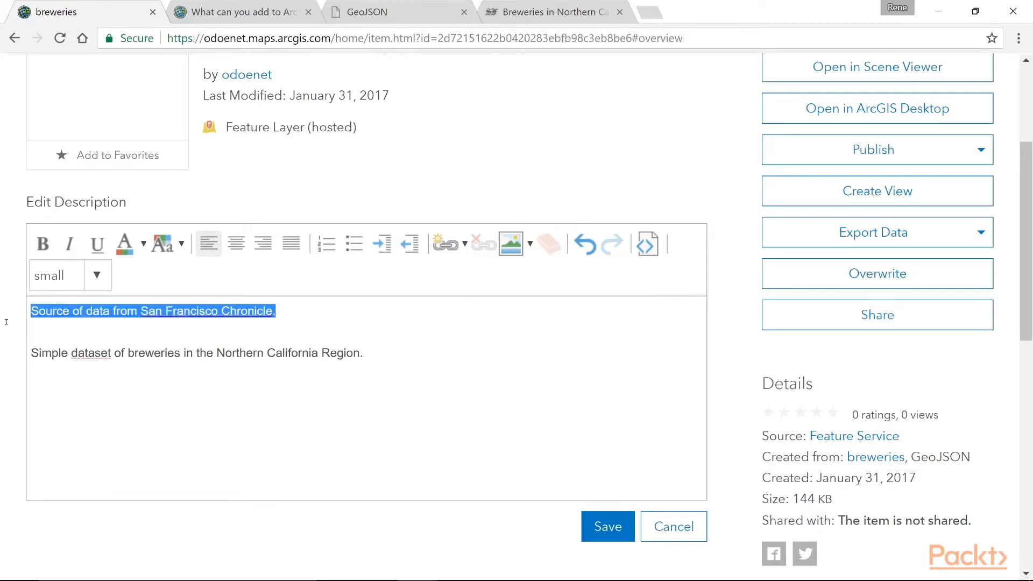
pyautogui.click(70, 244)
pyautogui.click(400, 350)
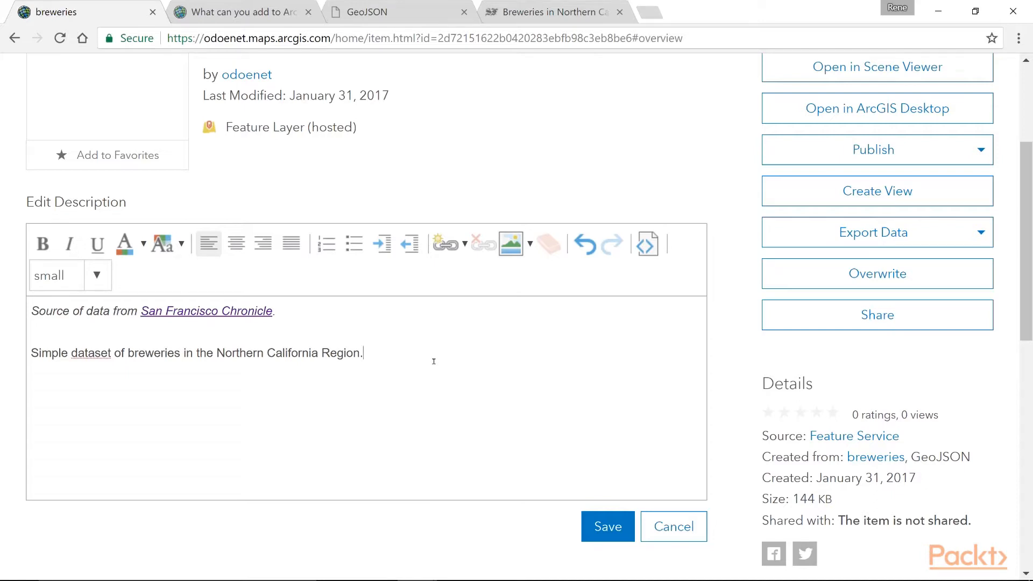
pyautogui.click(604, 525)
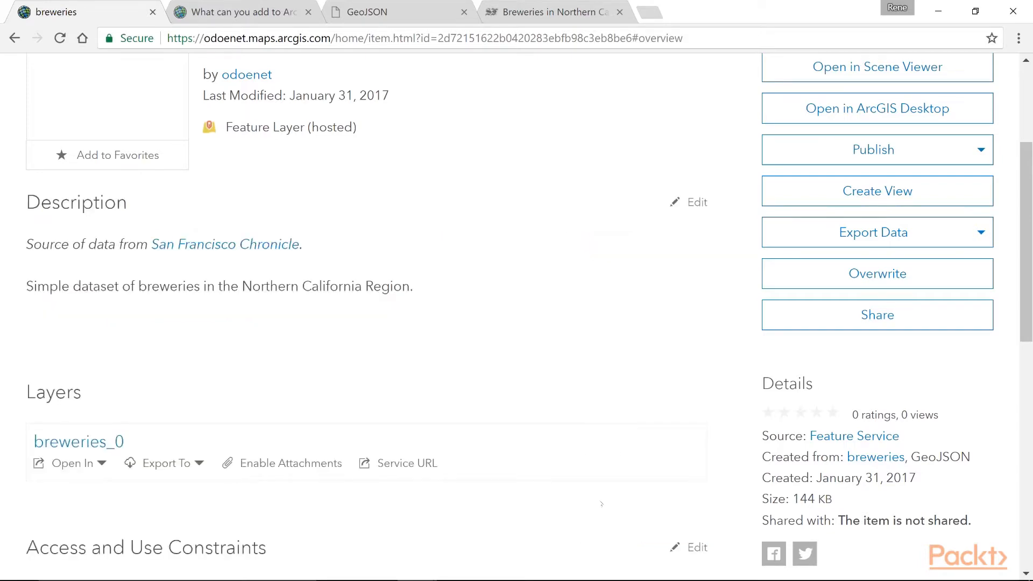
# Set the item's summary to "Breweries in the Northern California Region." and save it
pyautogui.scroll(-8, 284, 385)
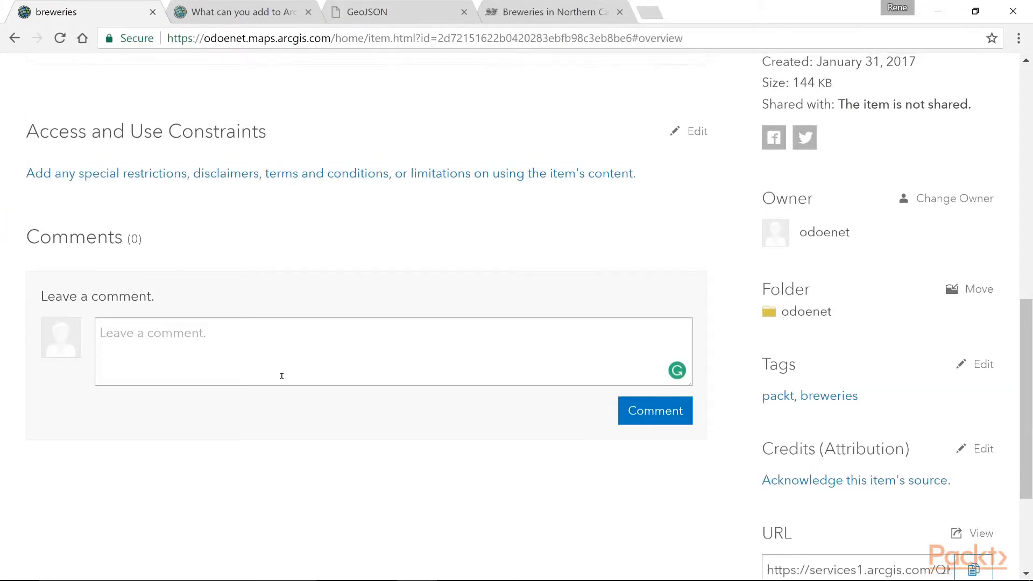
pyautogui.scroll(4, 281, 376)
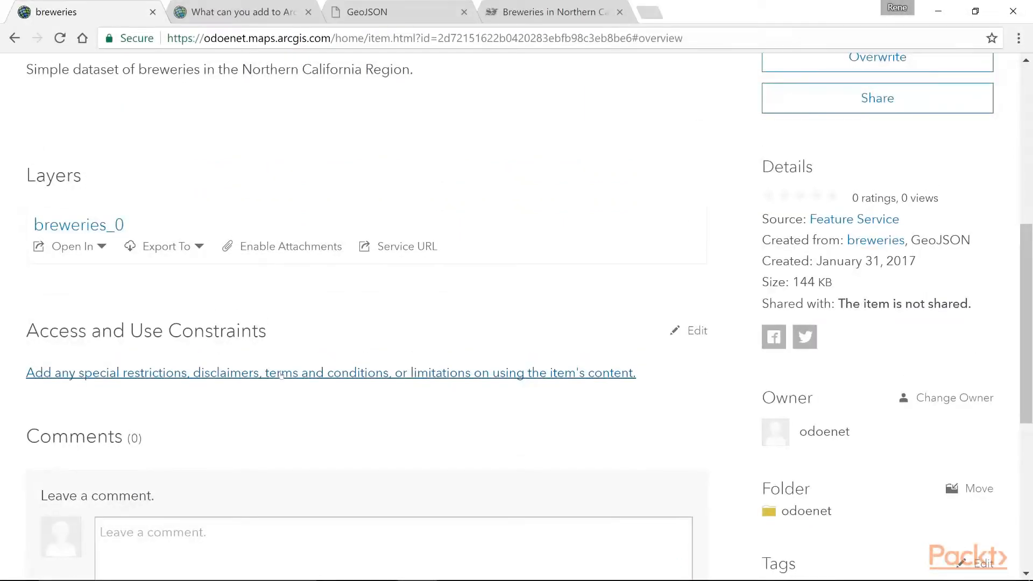
pyautogui.scroll(8, 281, 375)
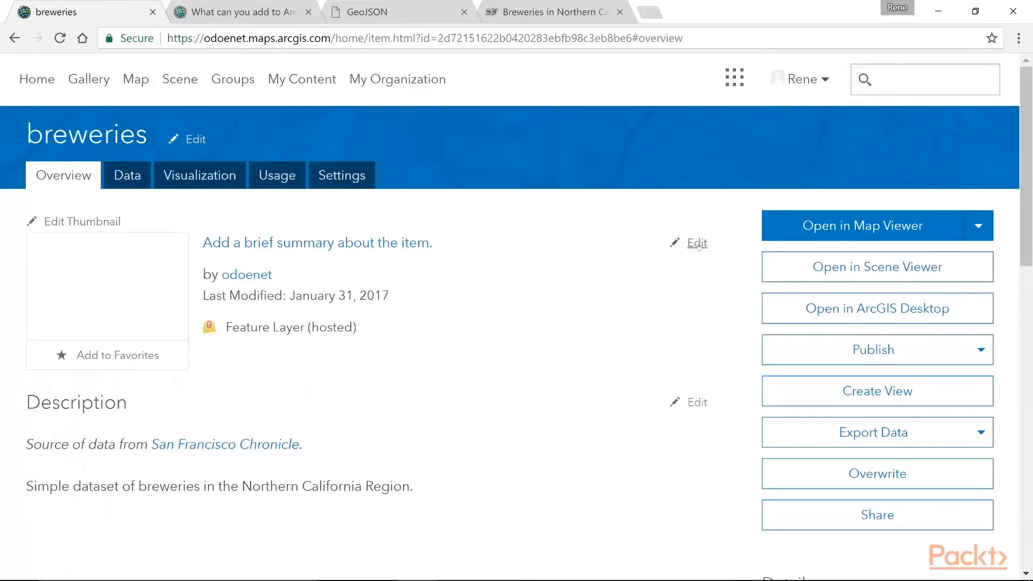
pyautogui.click(698, 243)
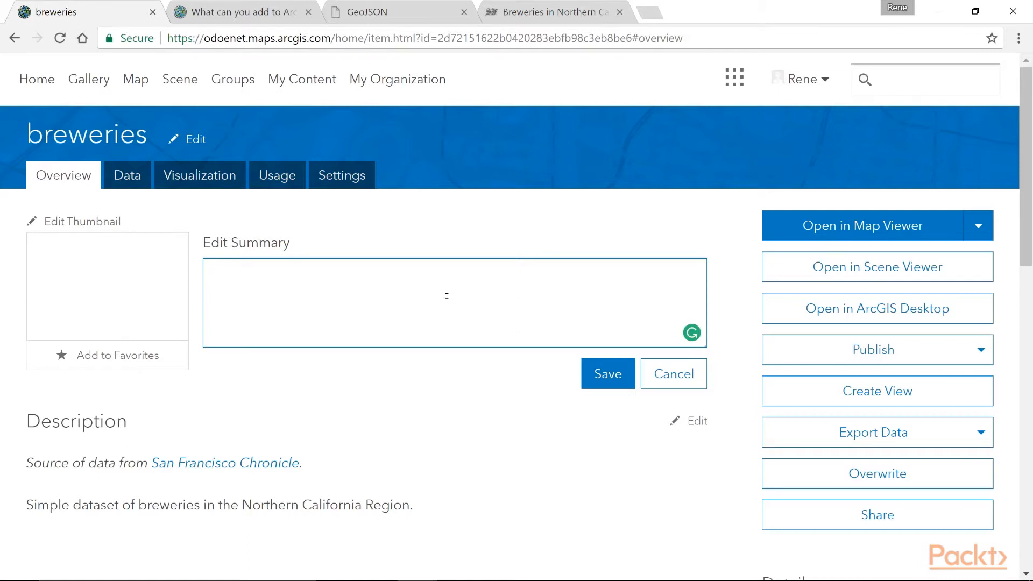
pyautogui.write('Breweries in the Nort')
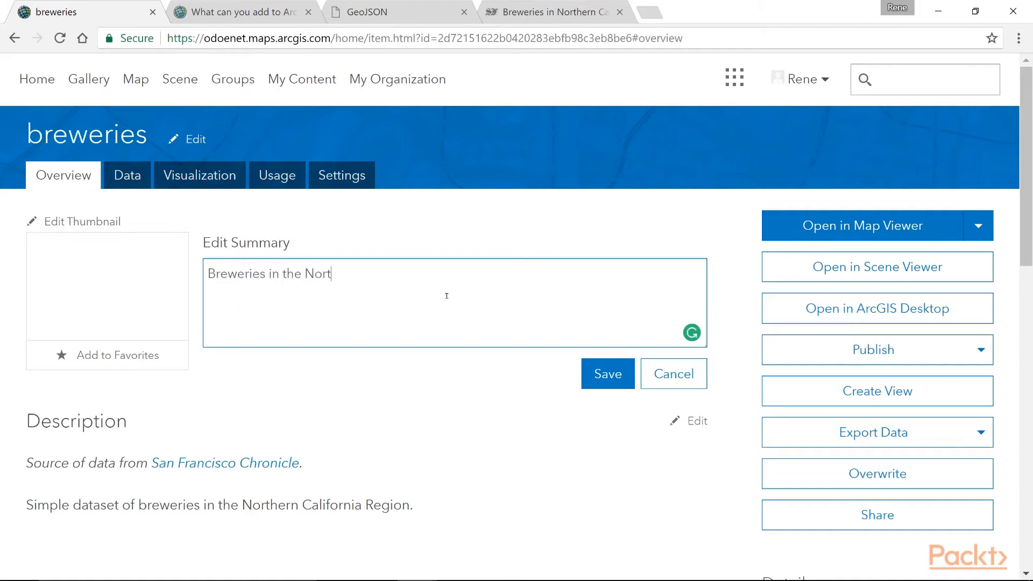
pyautogui.write('hern California Region.')
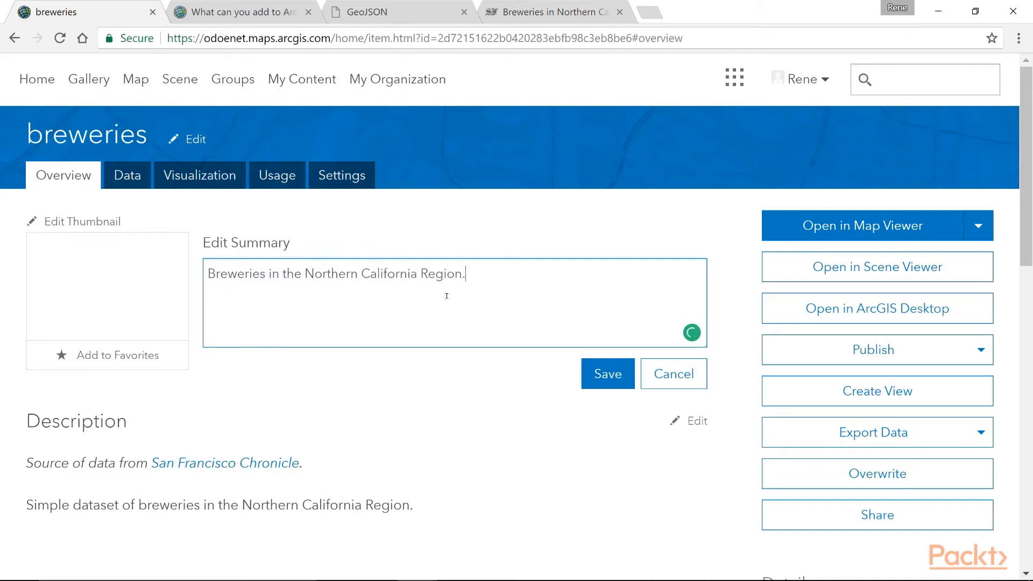
pyautogui.click(592, 379)
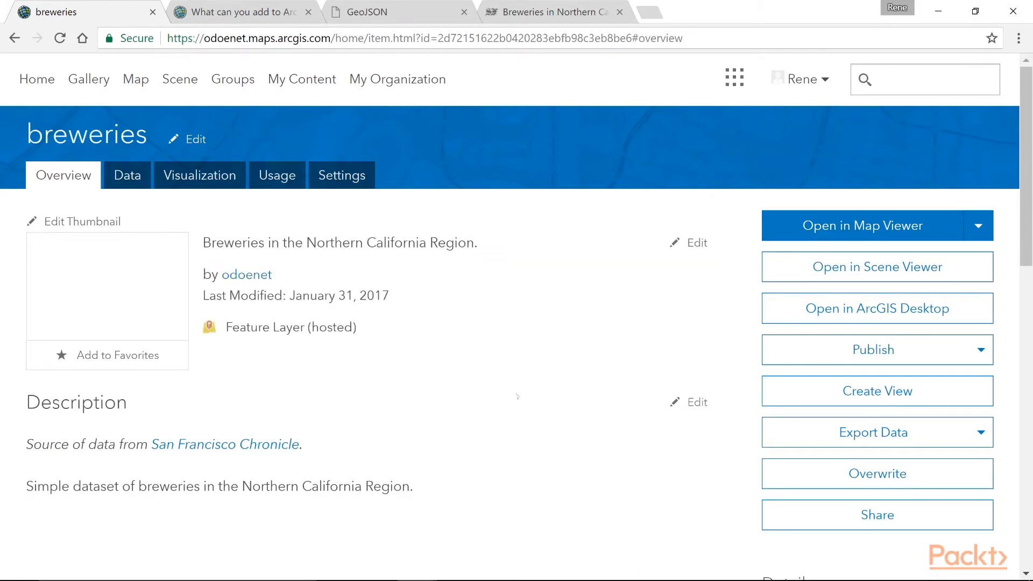
pyautogui.scroll(-3, 469, 381)
pyautogui.scroll(3, 156, 369)
pyautogui.scroll(-7, 495, 358)
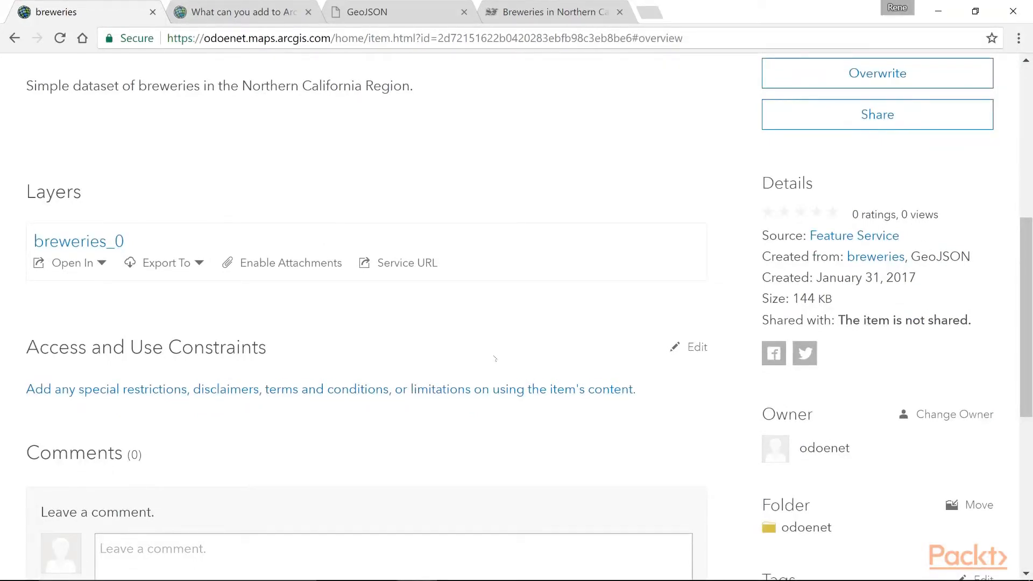
pyautogui.scroll(7, 495, 358)
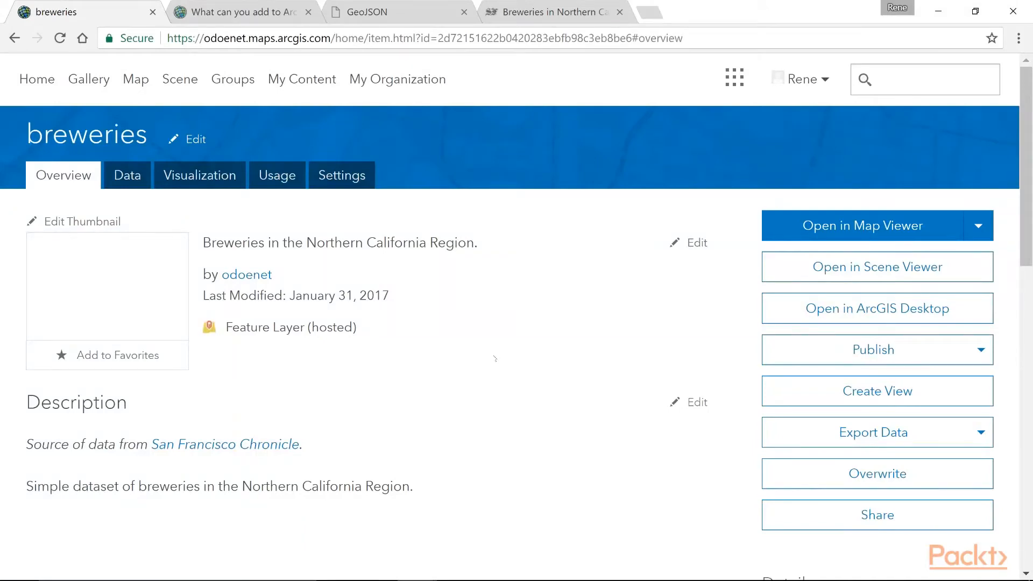
pyautogui.scroll(-6, 495, 359)
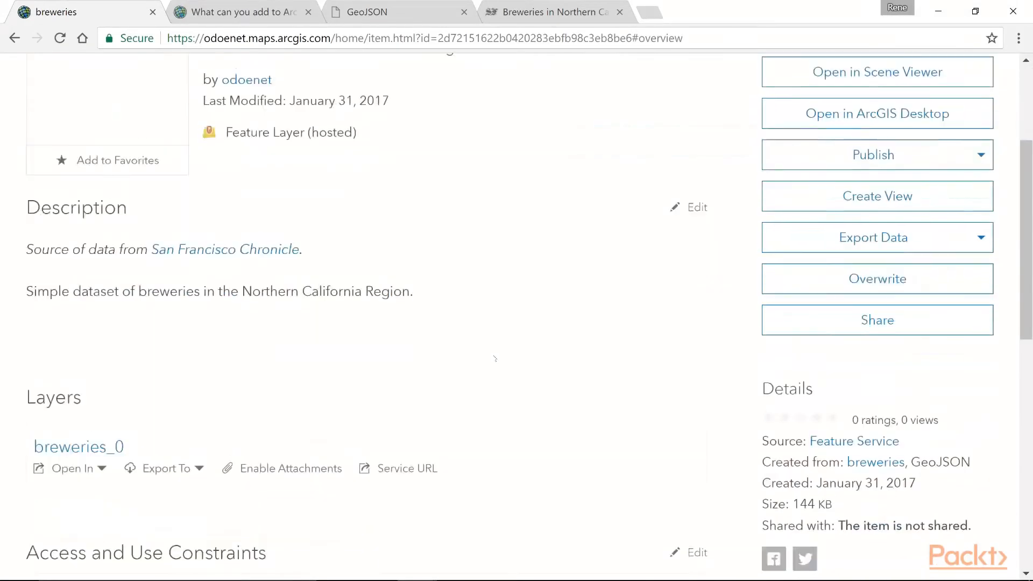
pyautogui.scroll(-1, 495, 359)
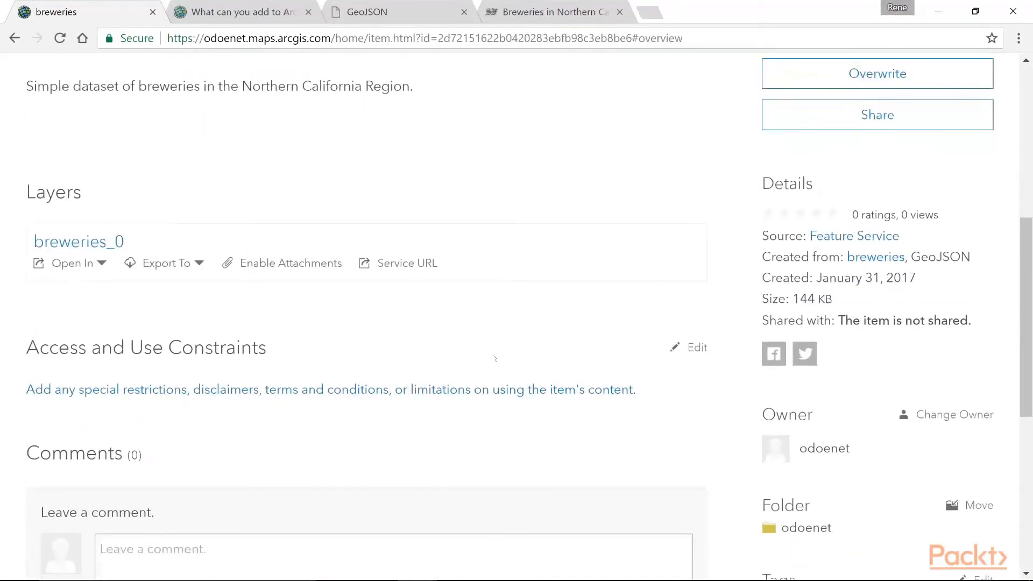
pyautogui.scroll(-3, 495, 359)
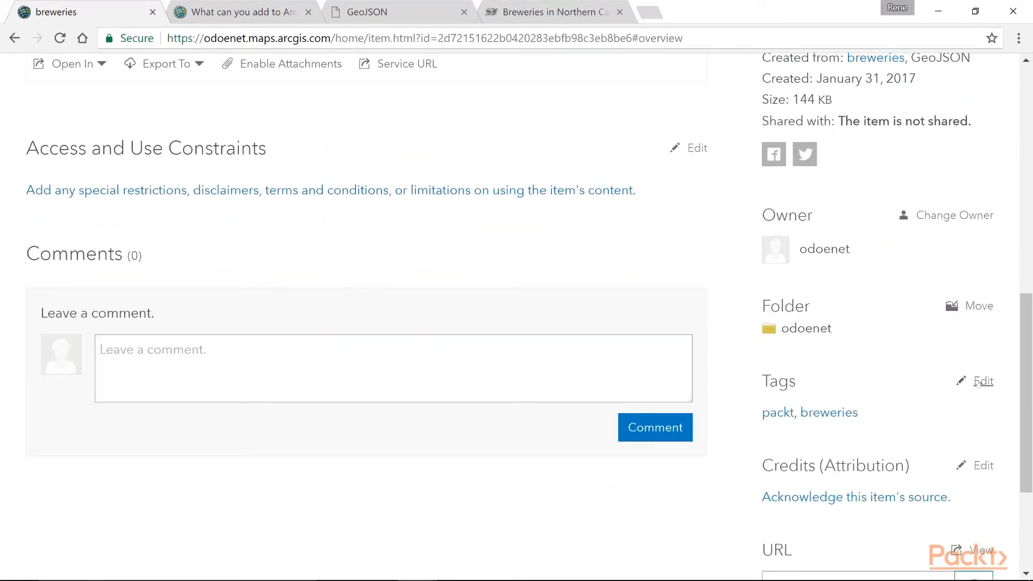
pyautogui.click(983, 382)
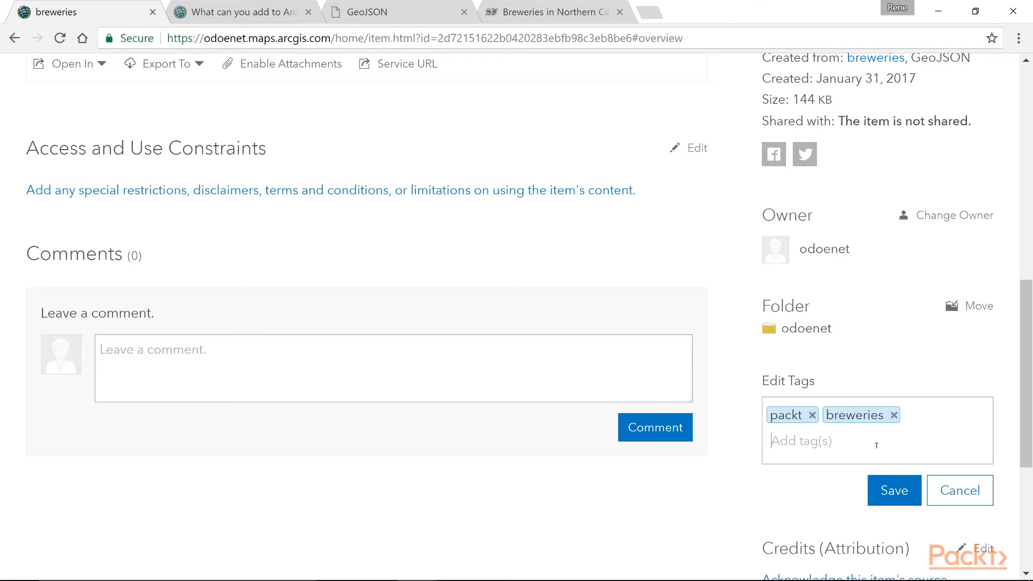
pyautogui.write('califor')
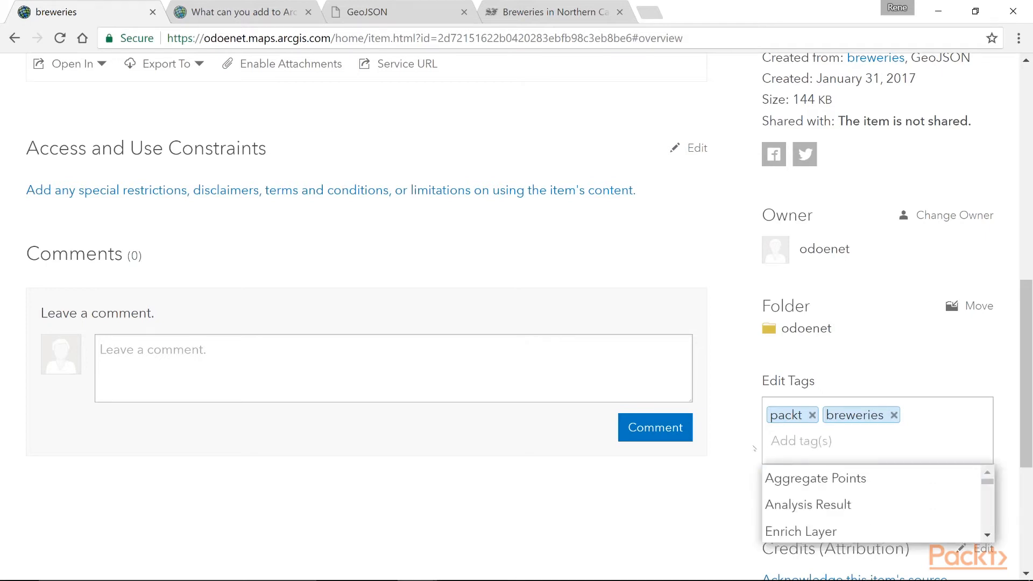
pyautogui.click(950, 446)
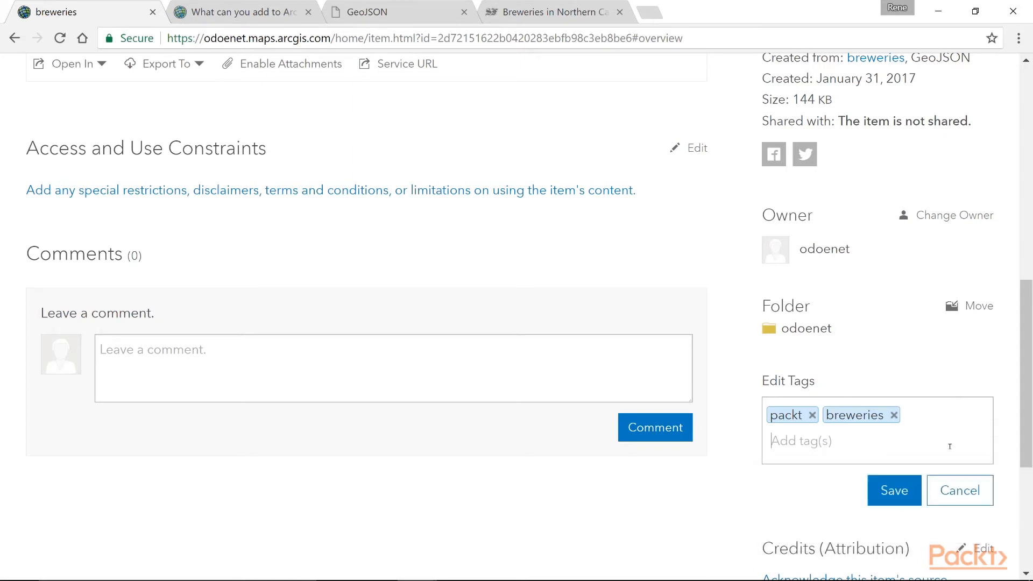
pyautogui.click(960, 491)
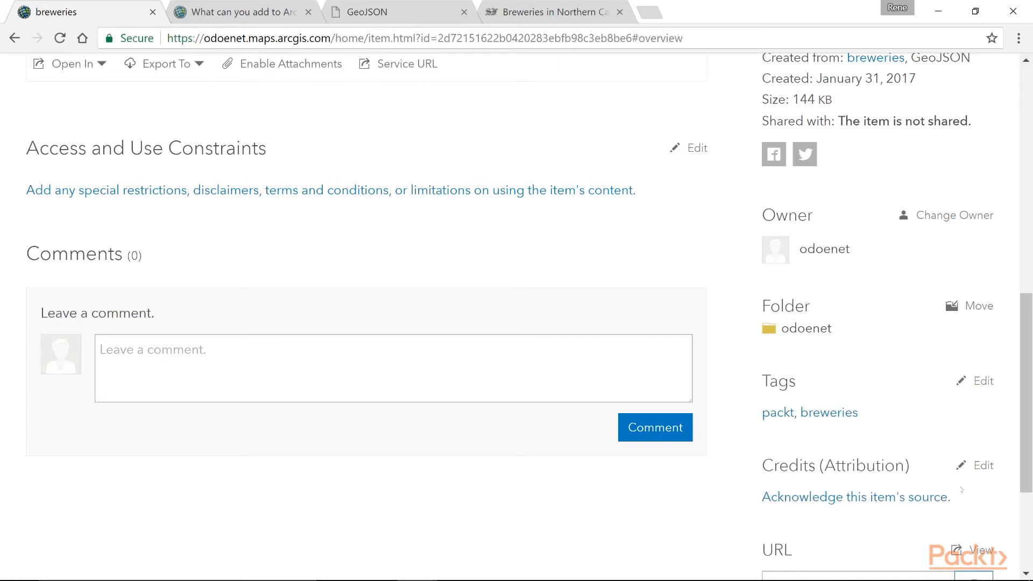
# Set the item's credits (attribution) to "San Francisco Chronicle" and save them
pyautogui.click(985, 466)
pyautogui.click(913, 500)
pyautogui.write('San Francisco Chronicla')
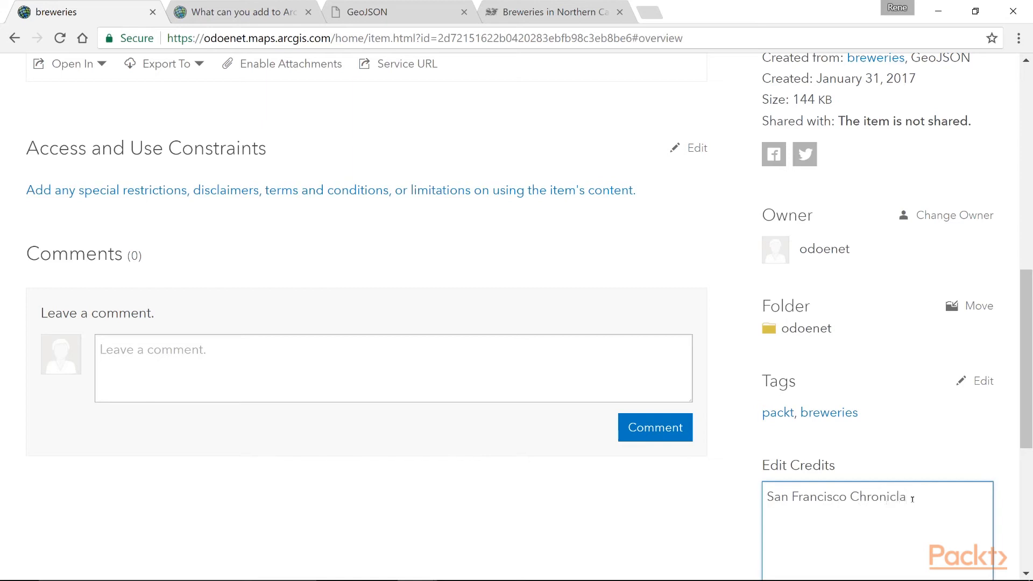
pyautogui.press('BackSpace')
pyautogui.write('e')
pyautogui.scroll(-5, 913, 498)
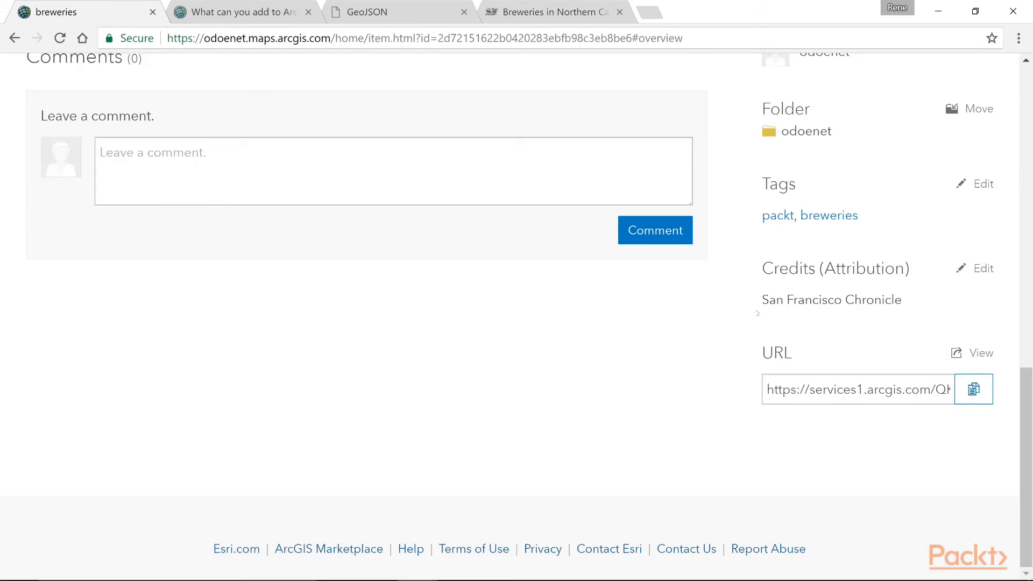
pyautogui.scroll(4, 758, 313)
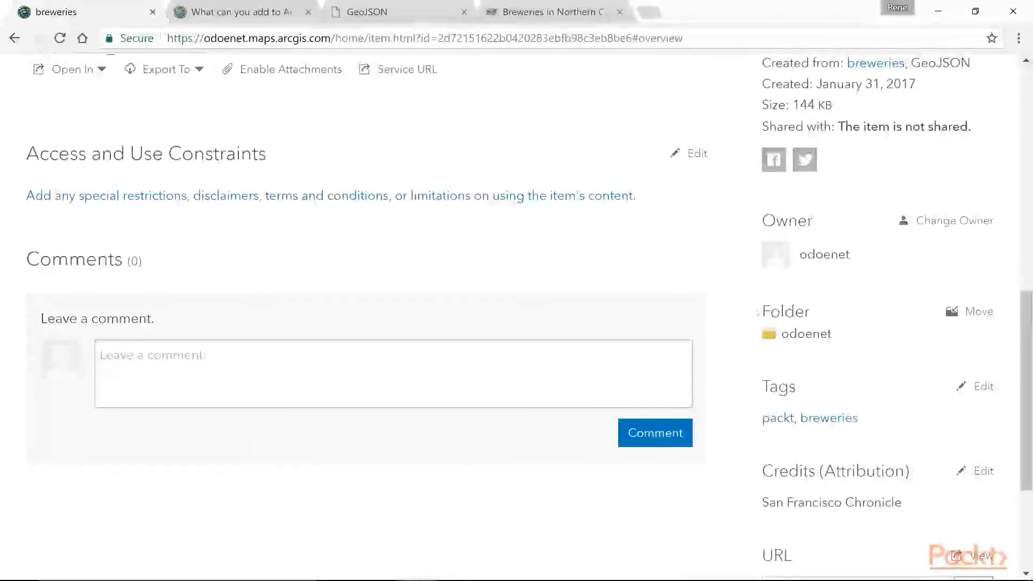
pyautogui.scroll(10, 748, 364)
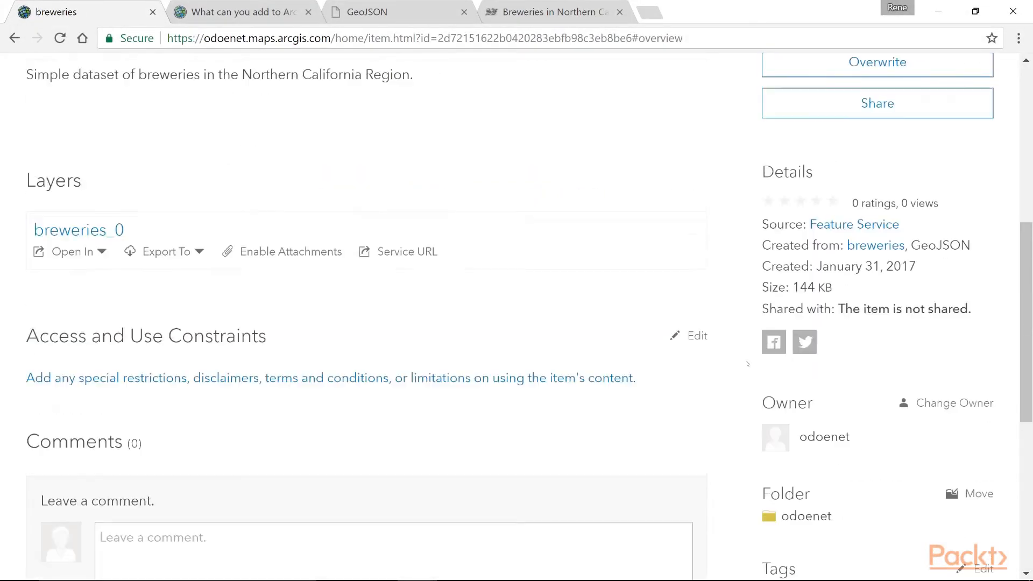
pyautogui.scroll(-15, 747, 364)
pyautogui.scroll(15, 748, 363)
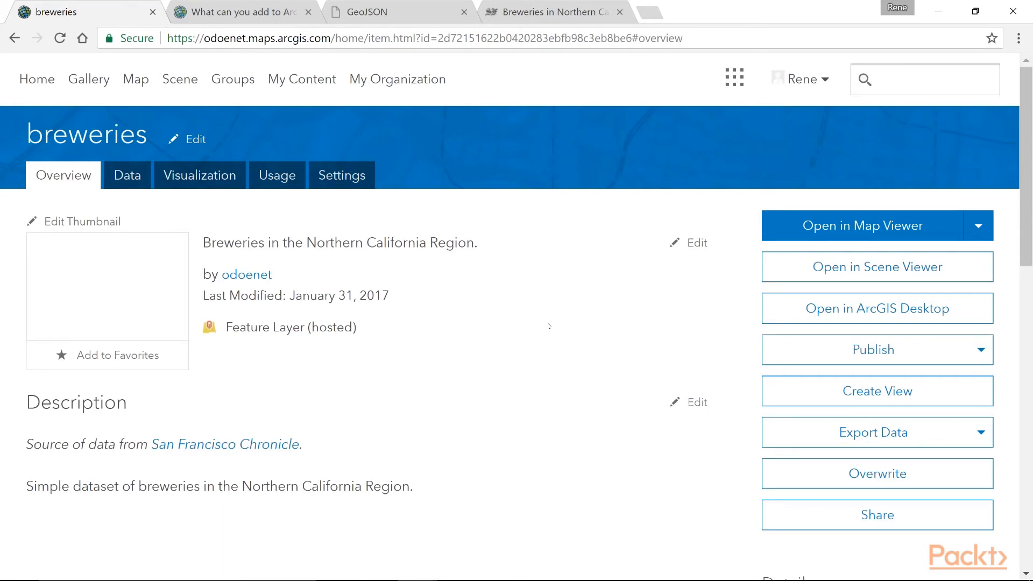
pyautogui.scroll(-4, 548, 325)
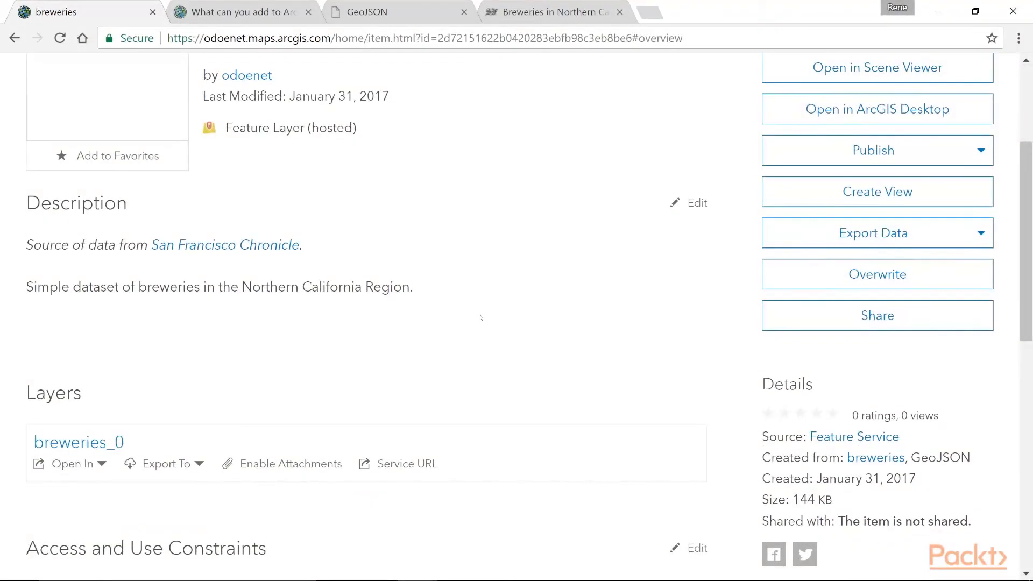
pyautogui.scroll(4, 481, 318)
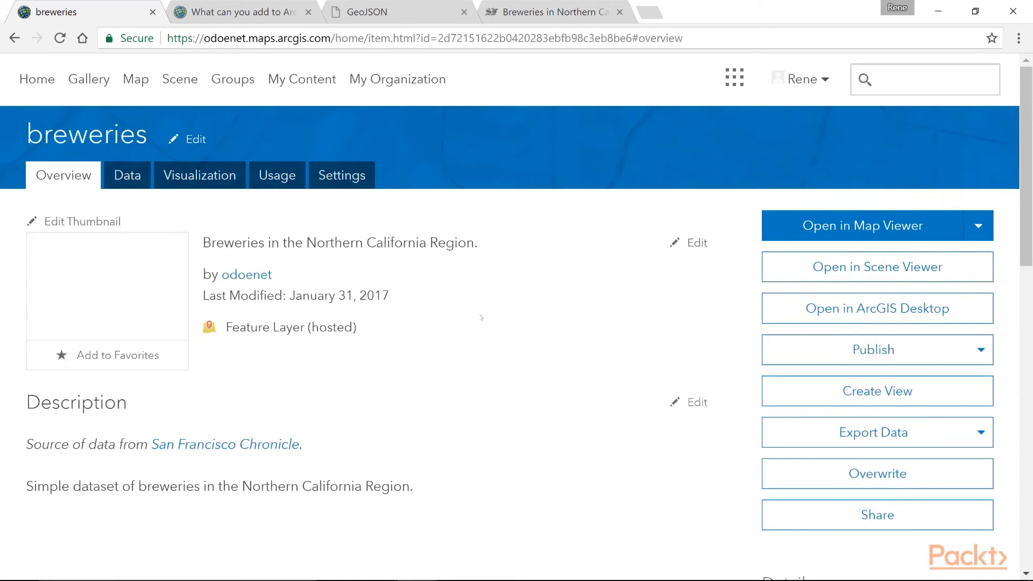